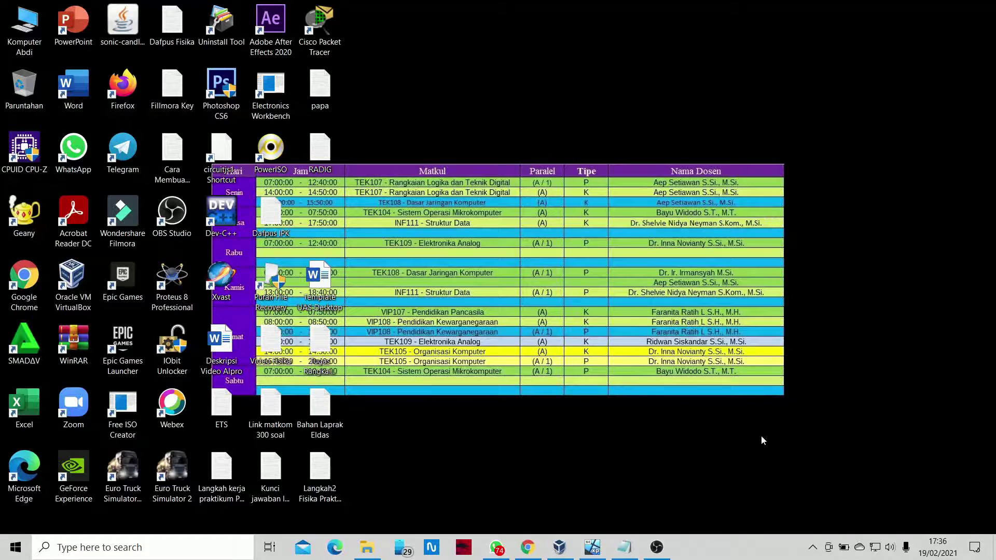
- Open the Dafpus IPK text file and review the list of components needed for the circuit
click(625, 547)
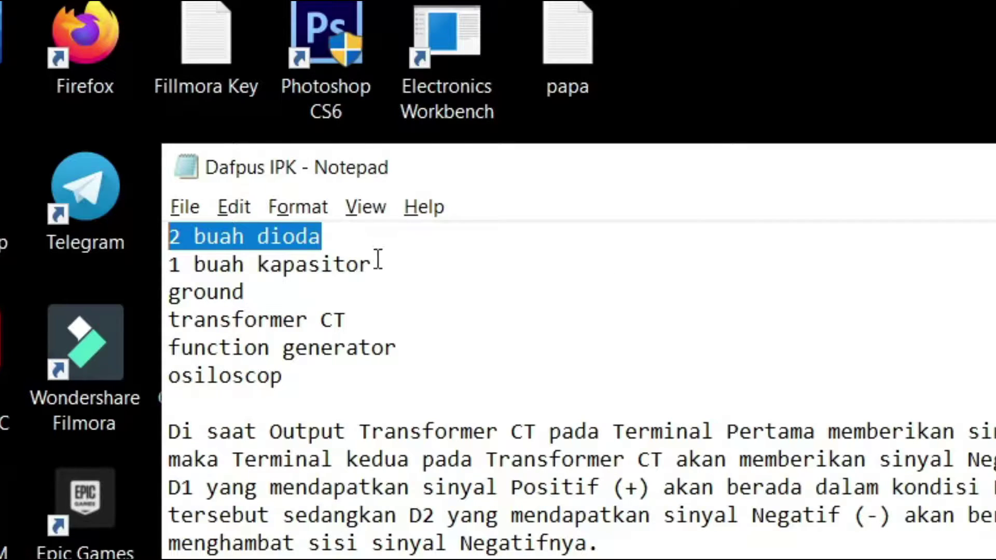
drag(378, 262, 147, 267)
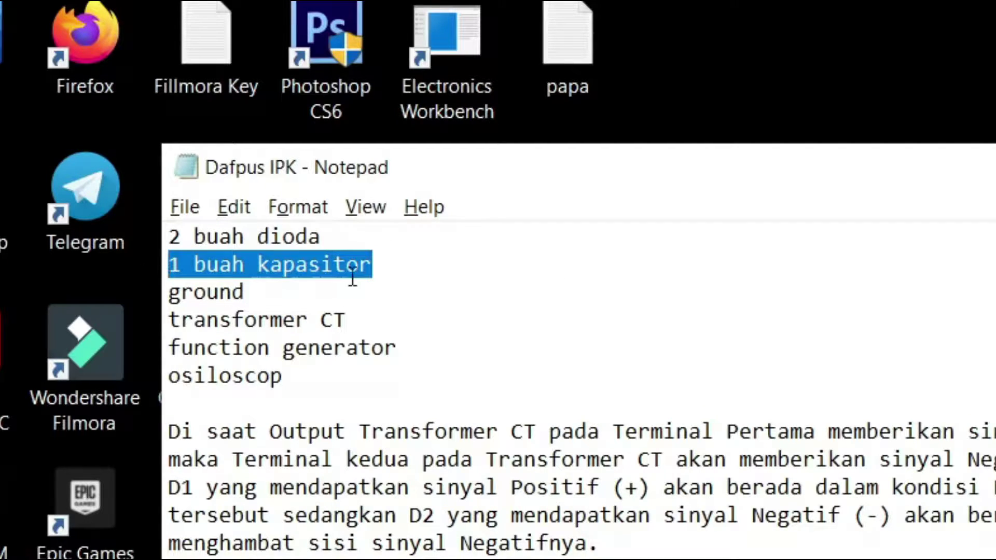
click(392, 263)
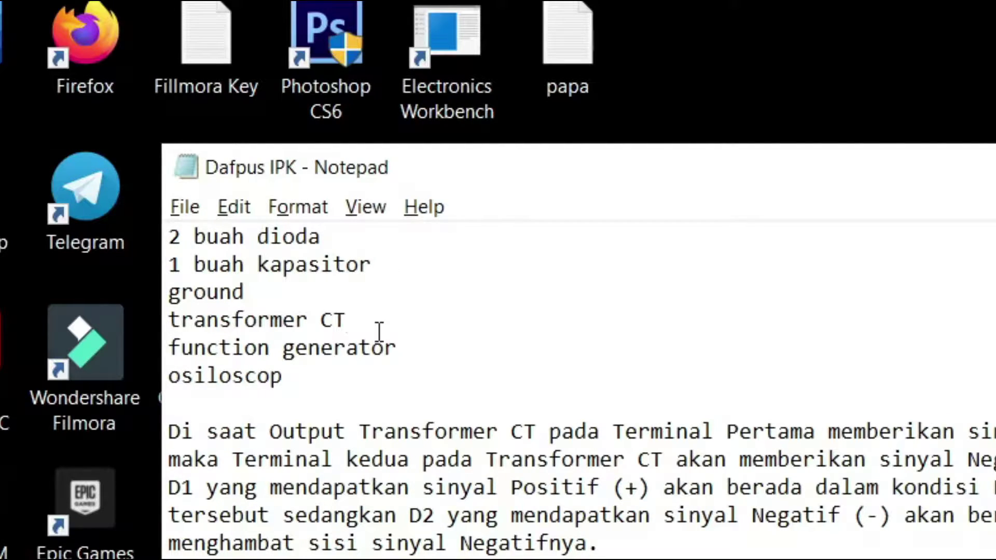
click(410, 351)
click(334, 383)
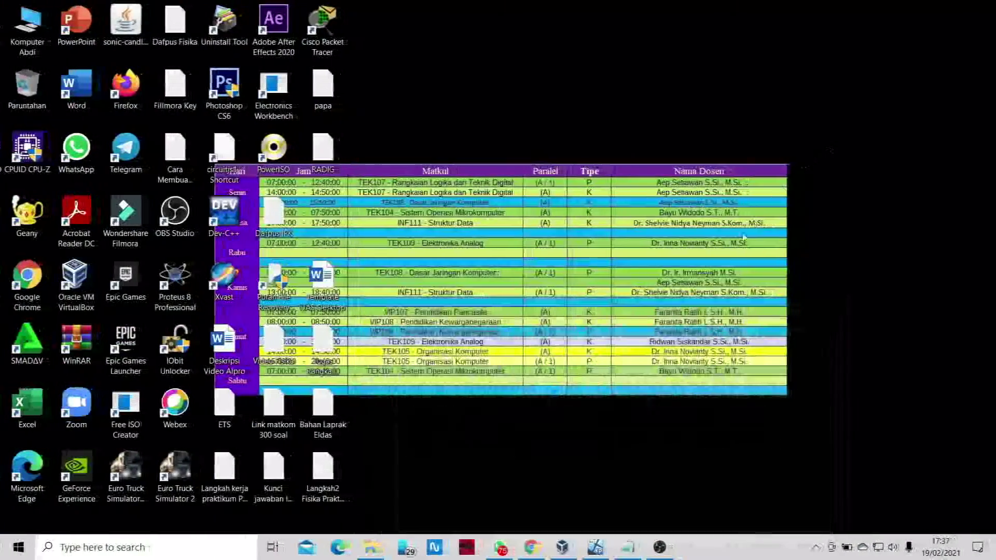
- Switch to Electronics Workbench in the Windows XP virtual machine and delete the entire existing circuit
click(592, 547)
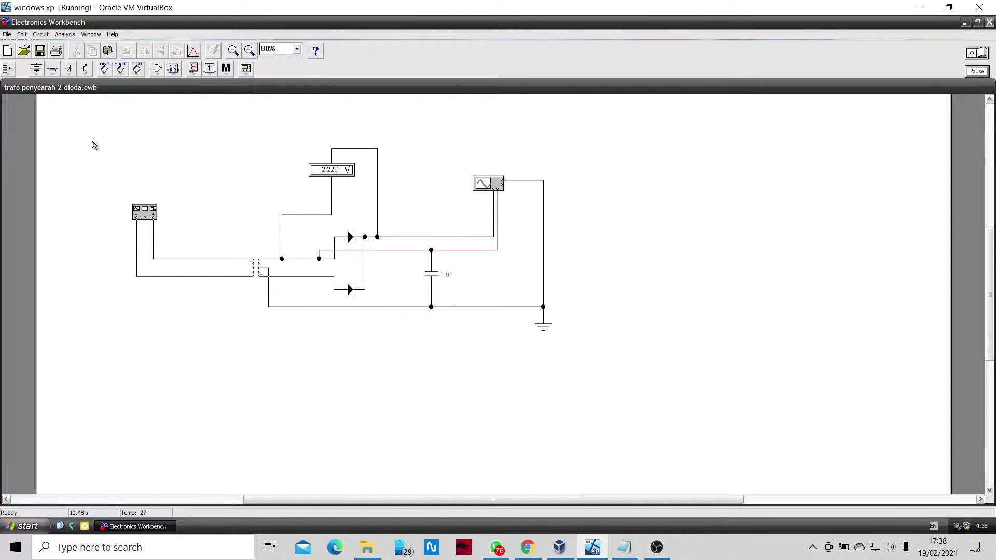
drag(93, 145, 612, 353)
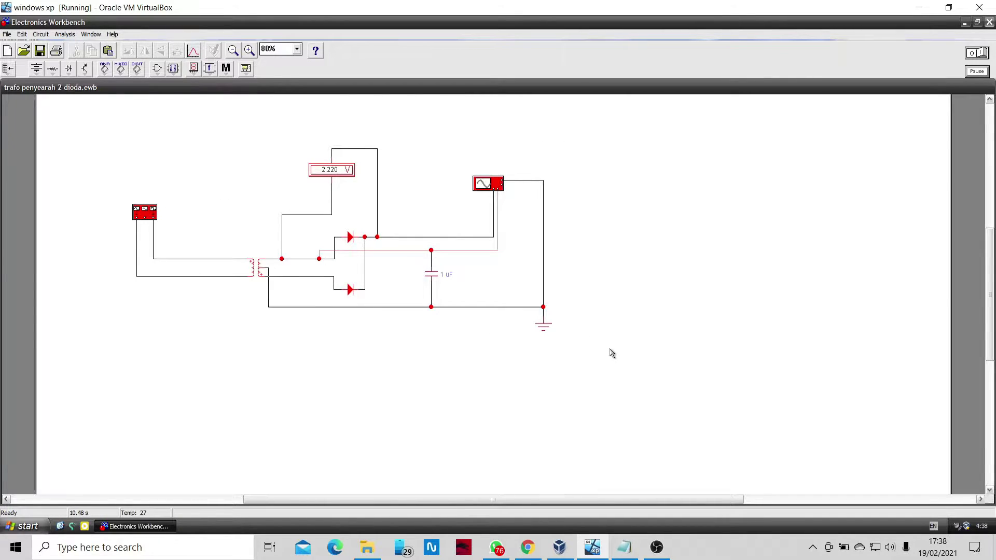
key(Delete)
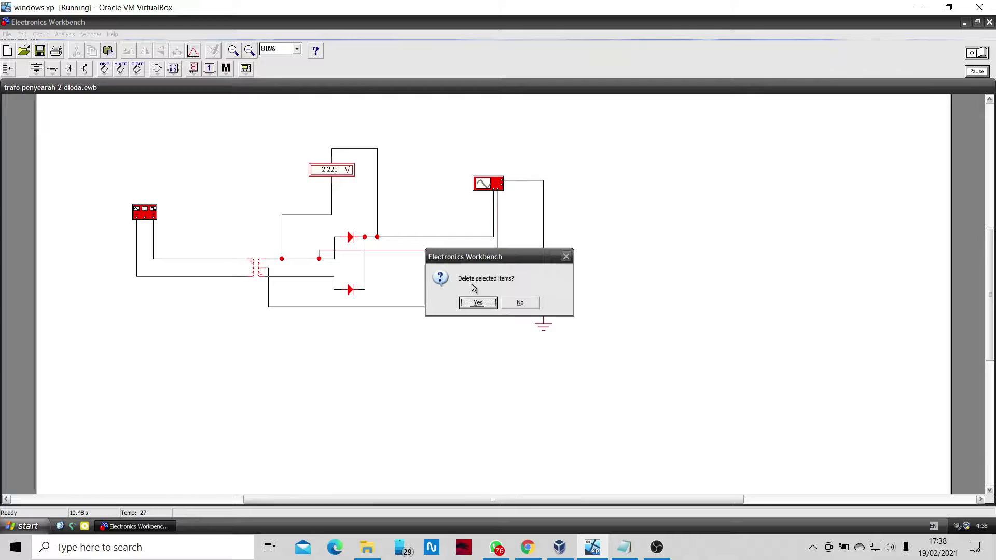
click(478, 303)
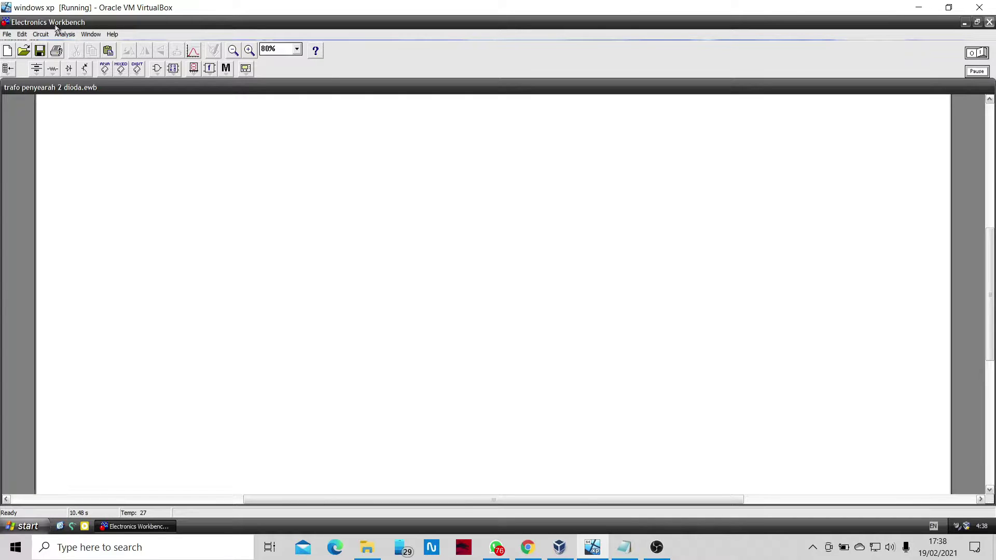
- Recheck the component list in the text file and place two diodes, one above the other, on the empty sheet
click(624, 547)
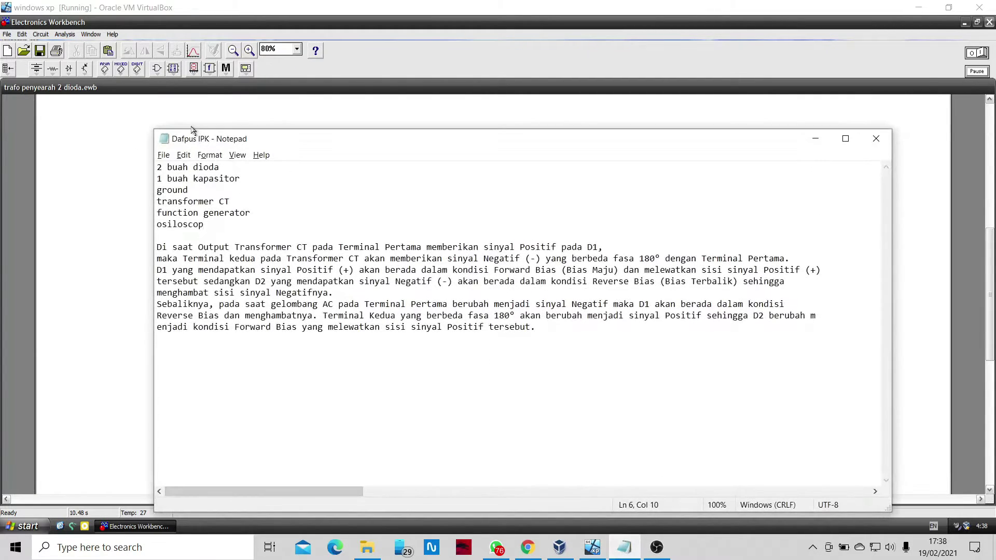
click(815, 138)
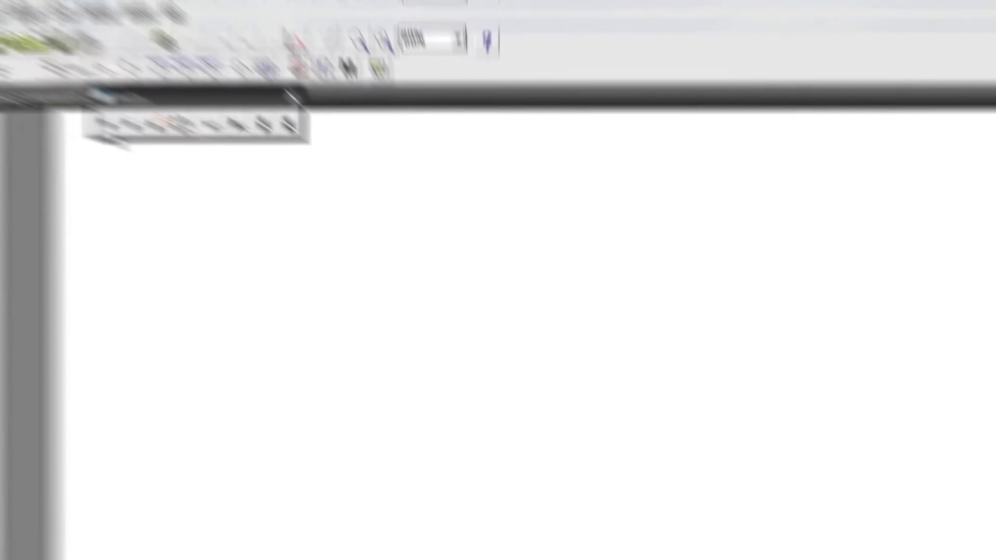
drag(87, 118, 473, 241)
drag(83, 125, 481, 320)
- Place a 1 uF capacitor beside the diodes and a ground symbol below them
click(59, 61)
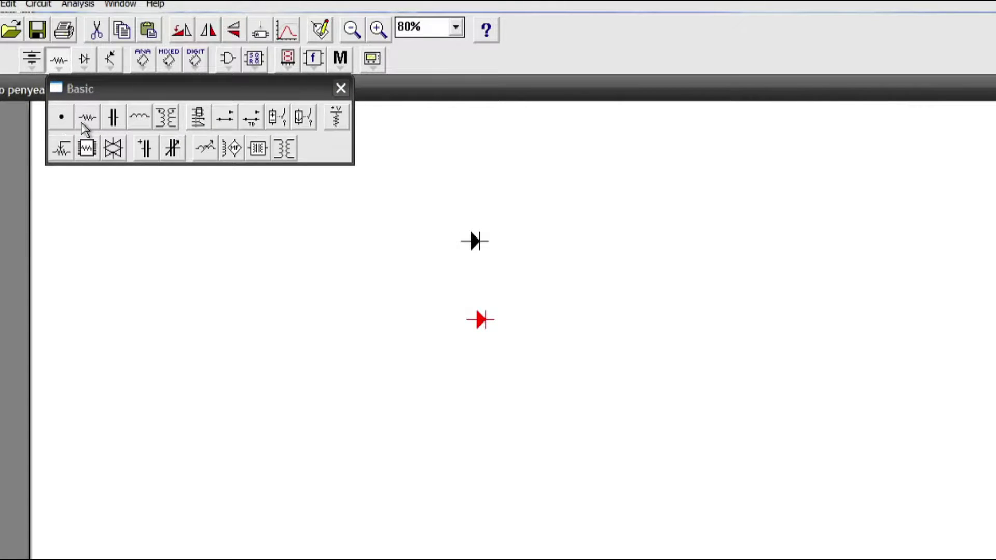
drag(115, 127, 553, 301)
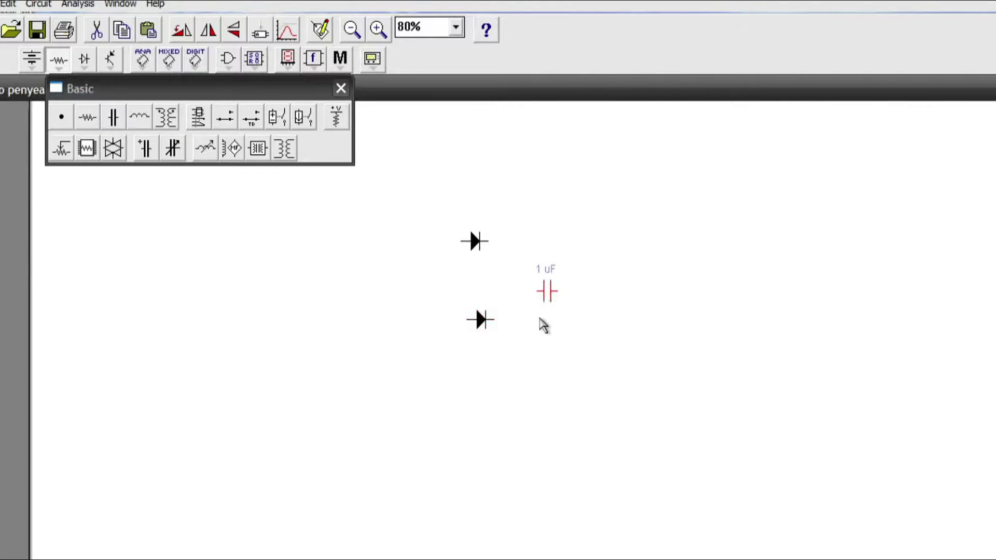
click(32, 59)
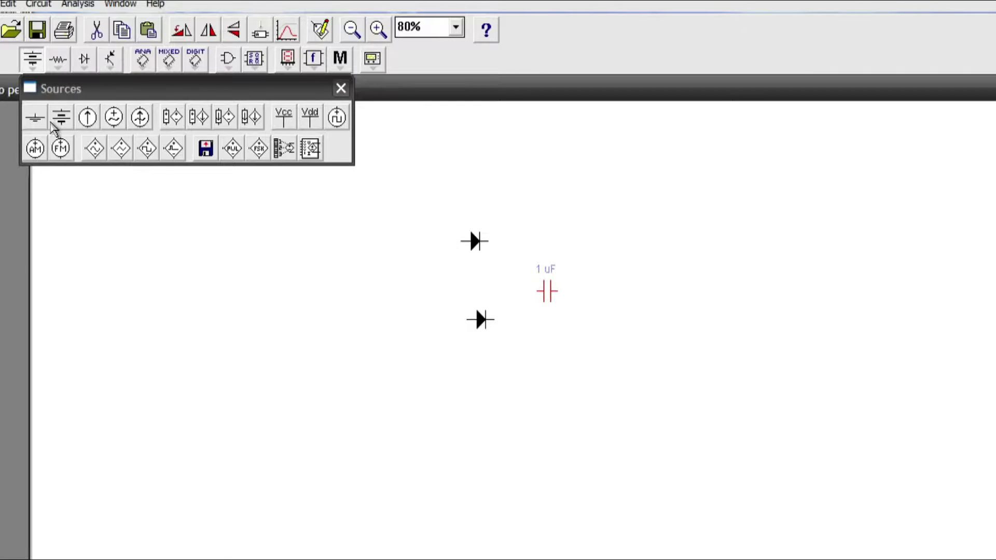
drag(58, 118, 485, 404)
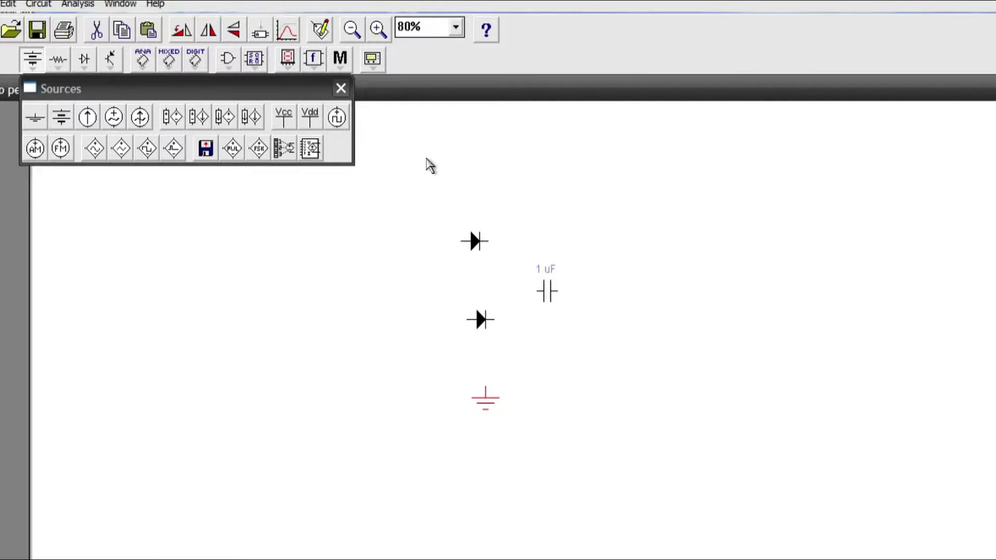
click(342, 89)
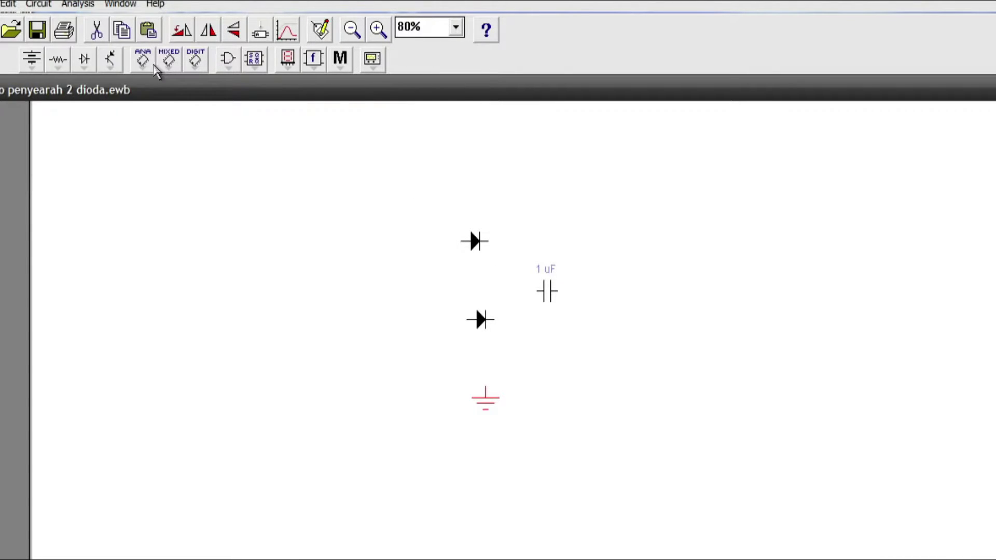
- Place a centre-tapped transformer to the left of the diodes and a function generator to the left of the transformer
click(86, 64)
click(63, 63)
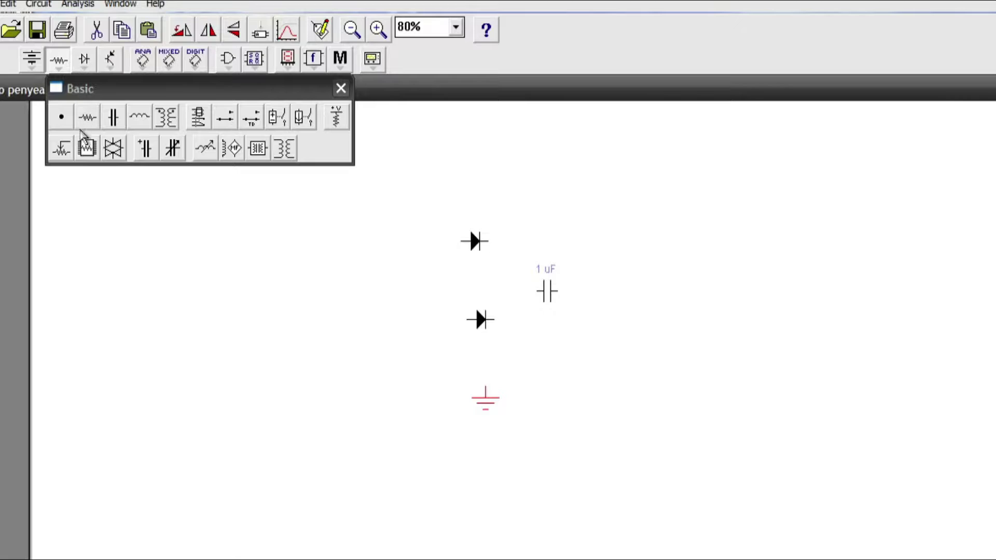
click(173, 126)
click(336, 333)
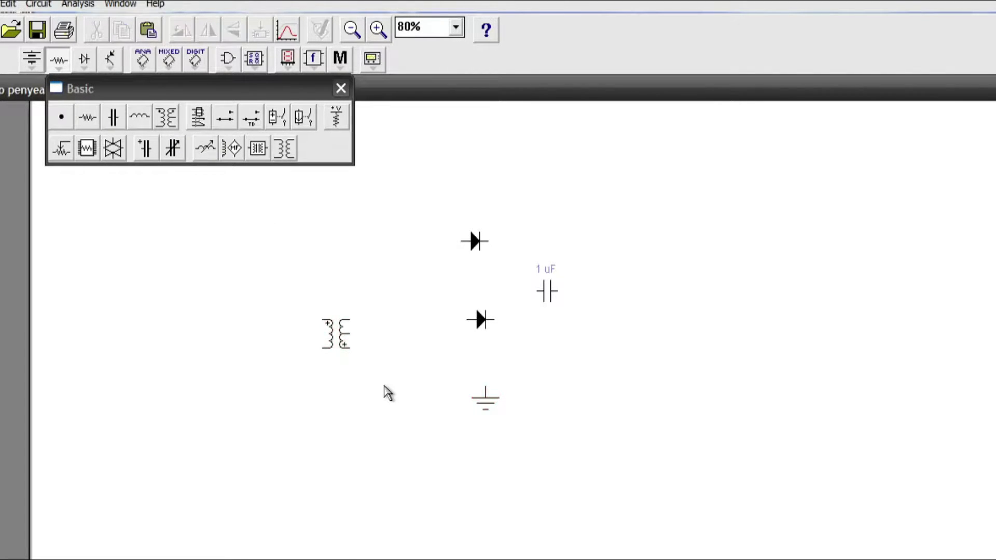
click(372, 58)
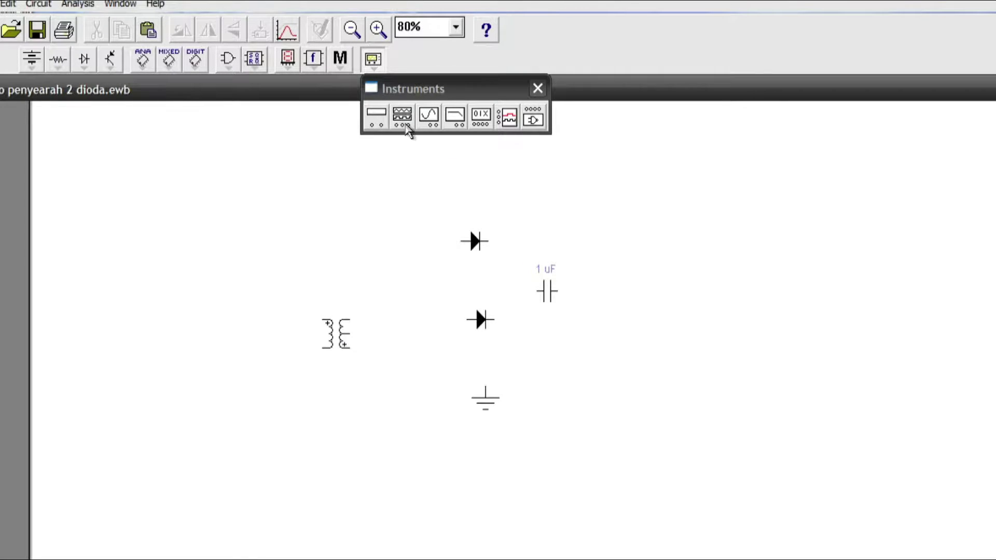
drag(407, 134, 196, 318)
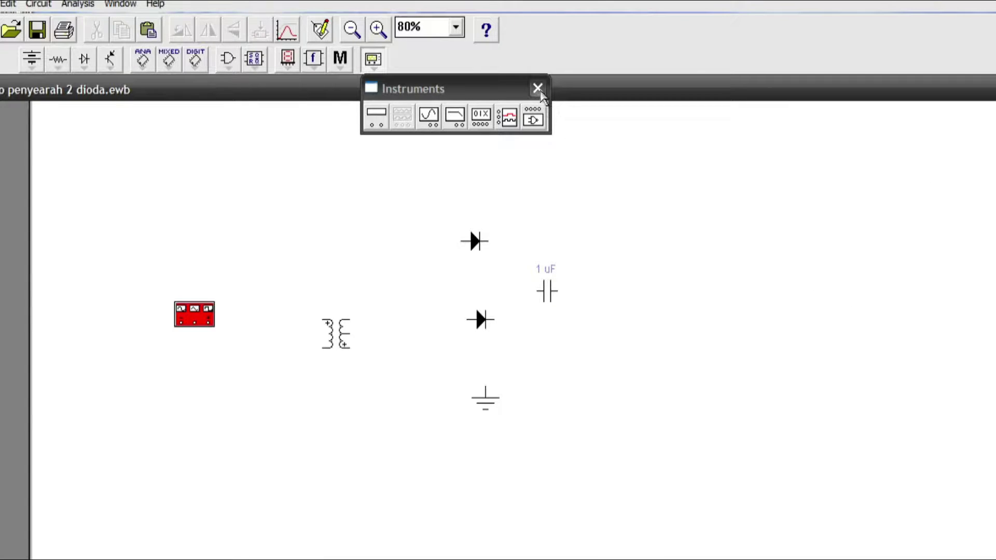
click(538, 88)
- Check the component list for the remaining part and place an oscilloscope to the right of the capacitor
key(alt+Tab)
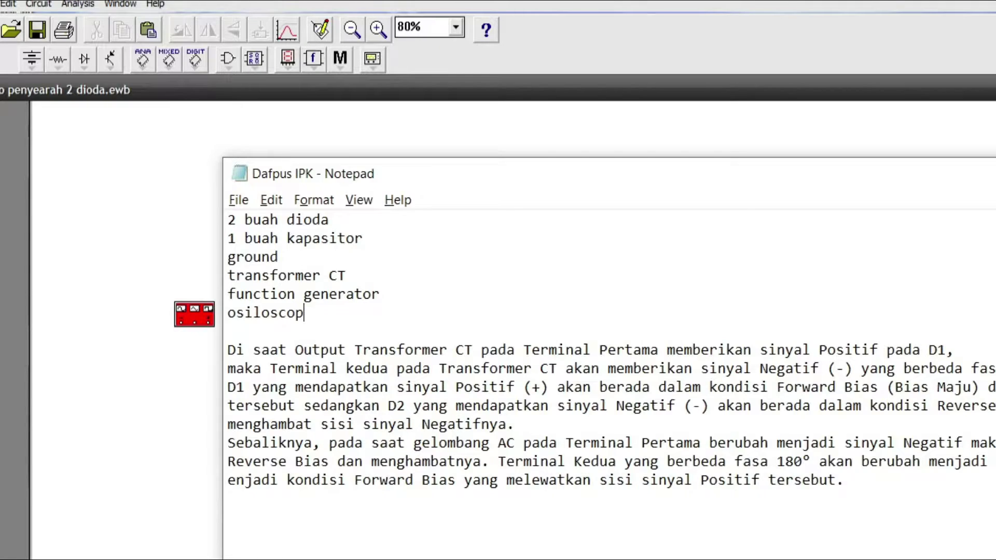
key(alt+Tab)
click(373, 58)
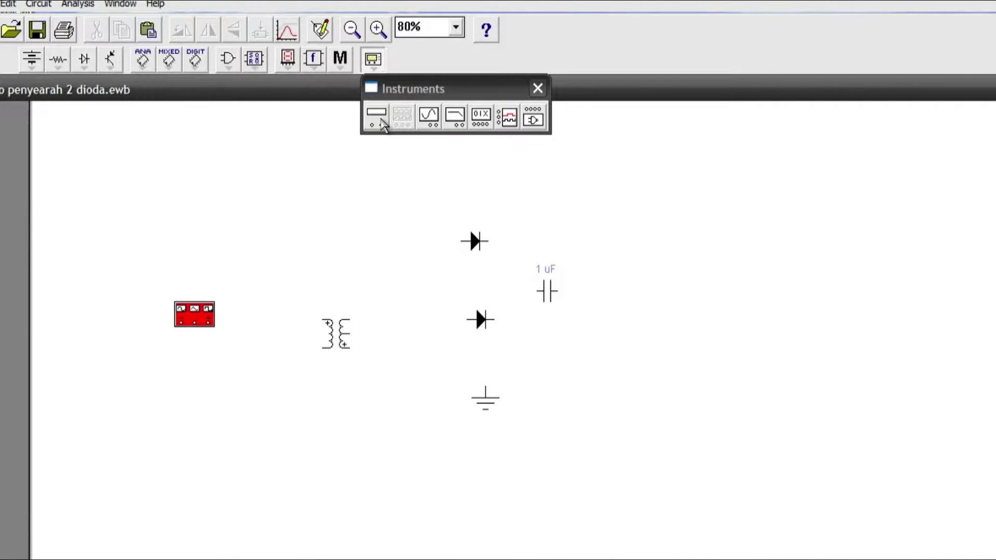
drag(428, 120, 780, 221)
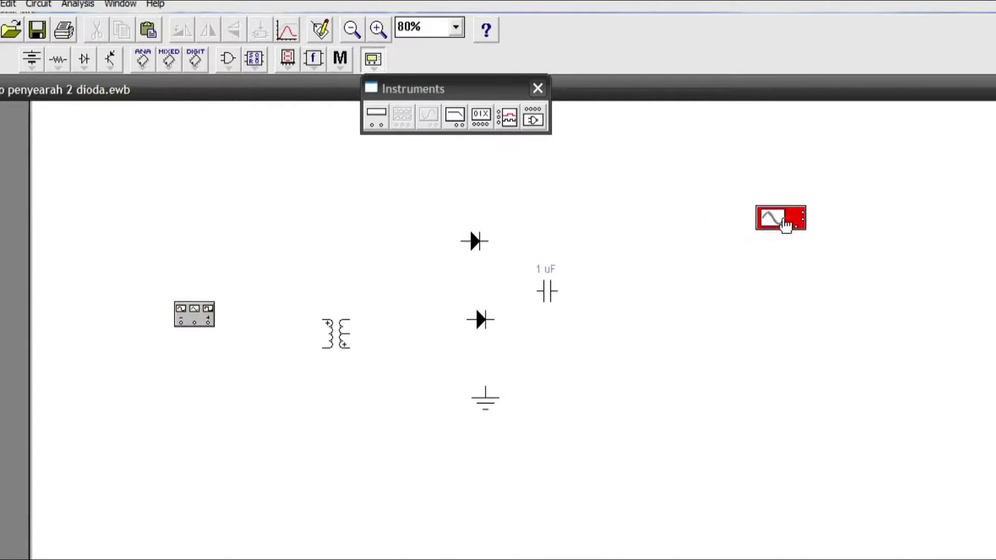
click(788, 265)
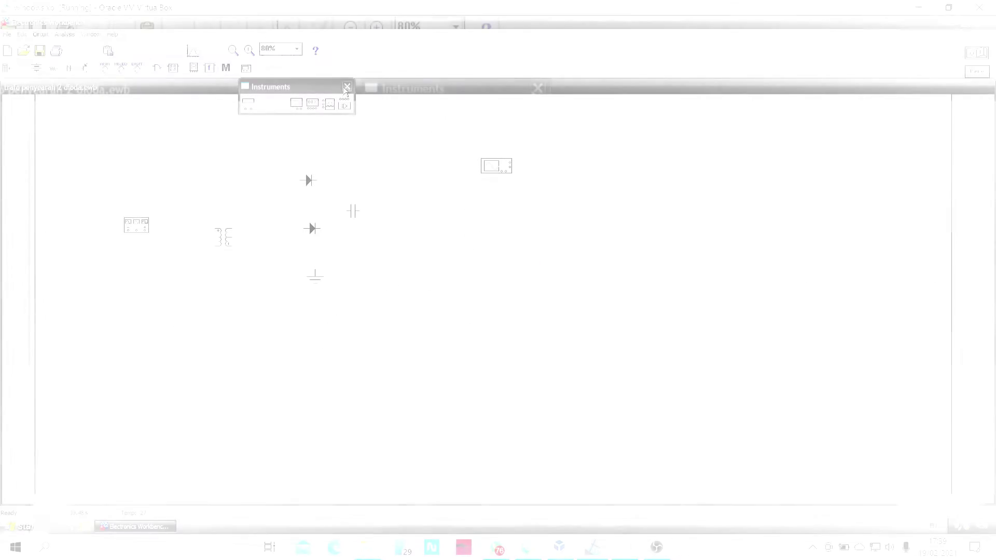
click(346, 88)
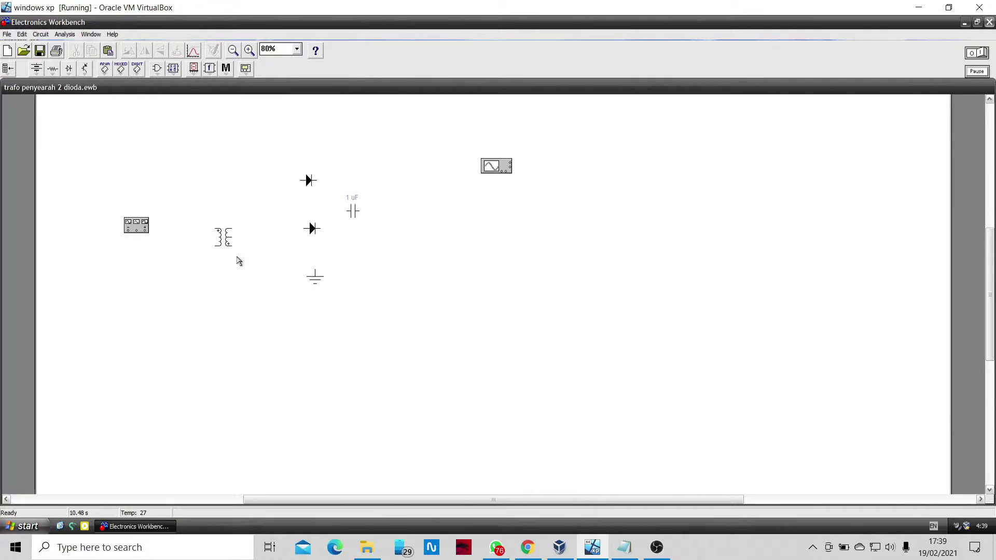
- Rearrange the parts with the transformer beside the two stacked diodes, the capacitor above them and the ground at the lower right of the circuit
drag(223, 243, 233, 266)
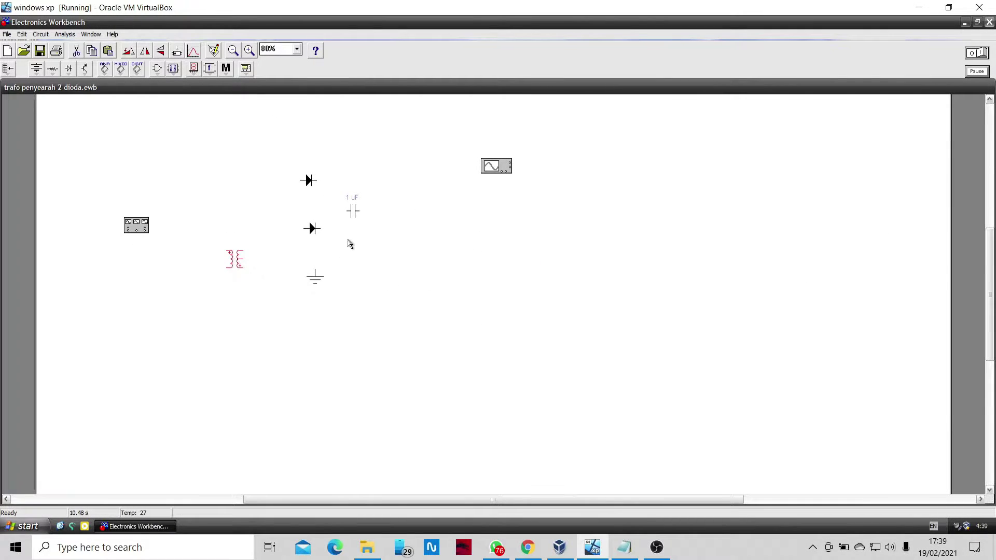
drag(351, 211, 369, 163)
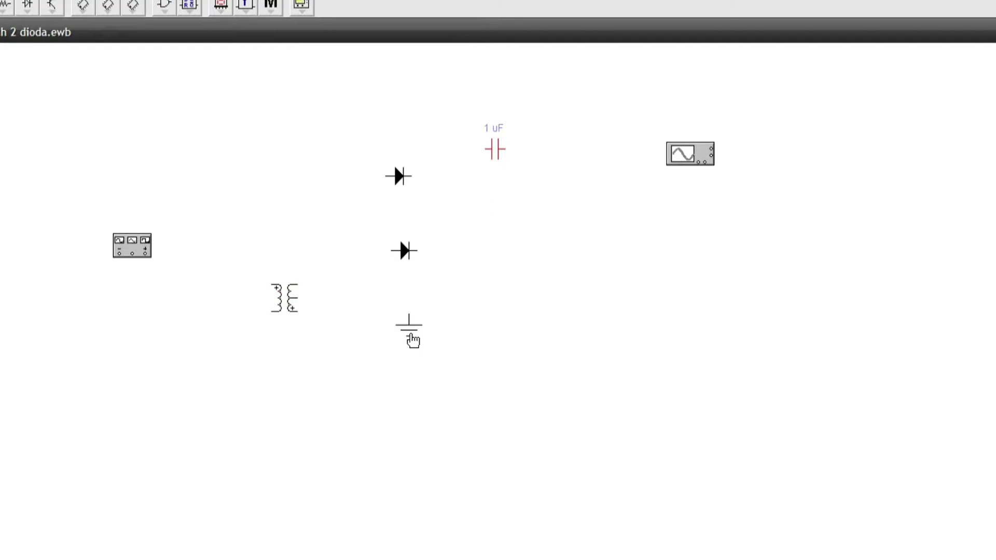
drag(413, 340, 304, 167)
drag(407, 249, 451, 341)
click(399, 179)
drag(399, 179, 450, 268)
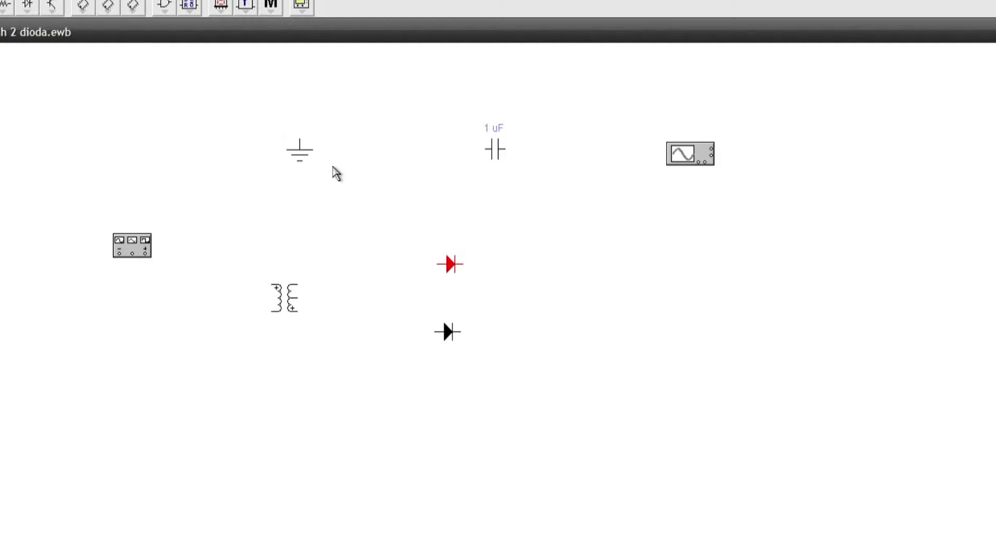
click(299, 157)
drag(300, 153, 686, 422)
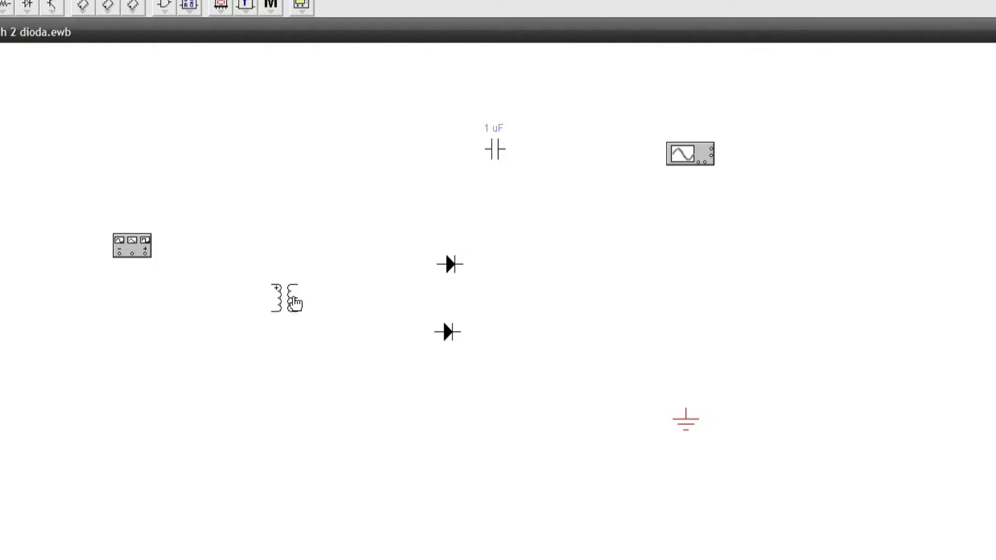
- Wire the transformer's upper and lower secondary terminals to the upper and lower diode inputs, moving the transformer closer to the diodes
click(293, 305)
drag(294, 306, 297, 306)
drag(299, 284, 344, 278)
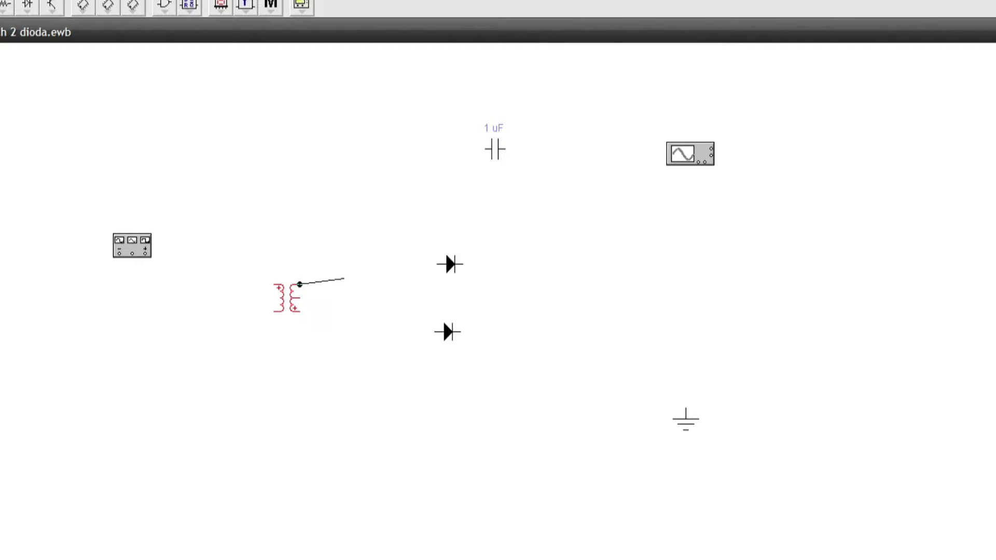
drag(425, 265, 439, 264)
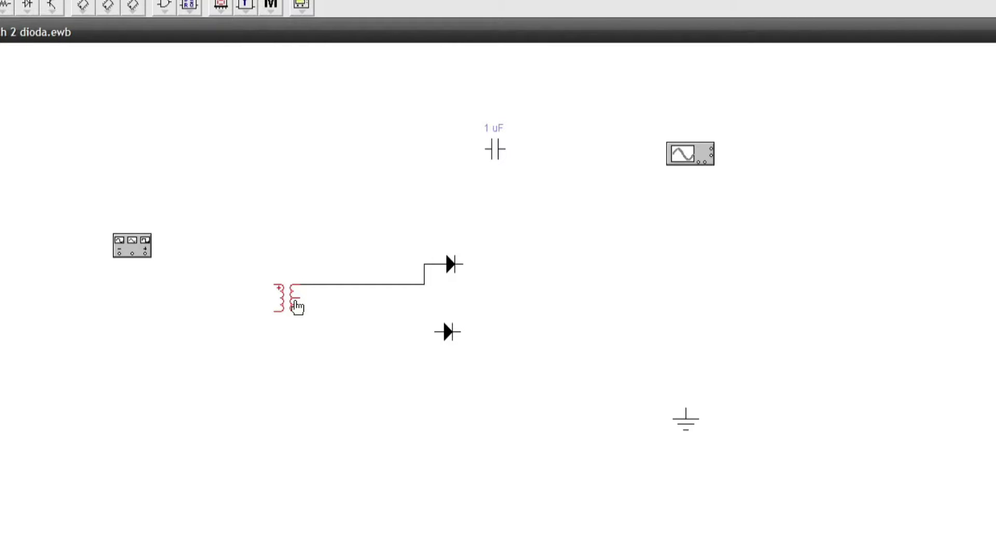
drag(296, 305, 344, 307)
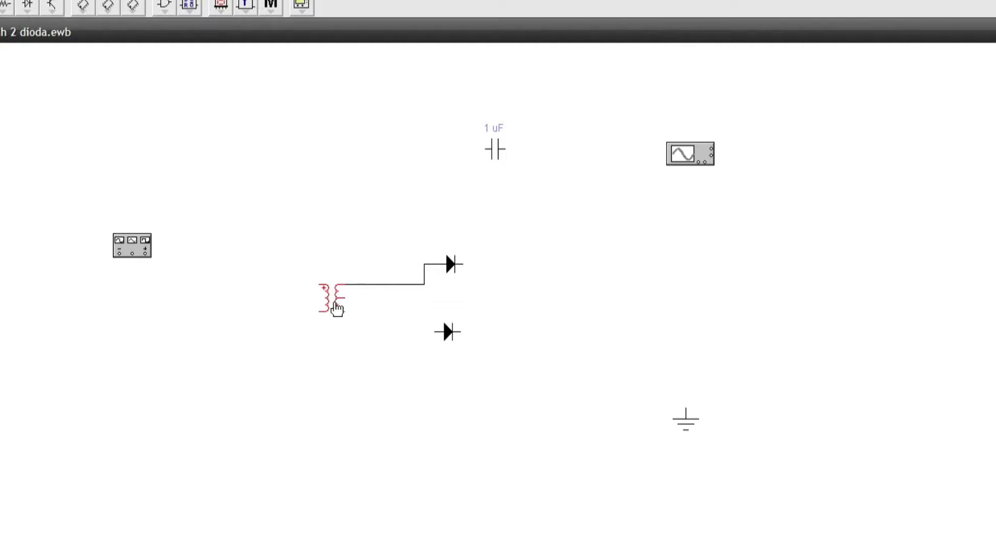
drag(340, 310, 434, 332)
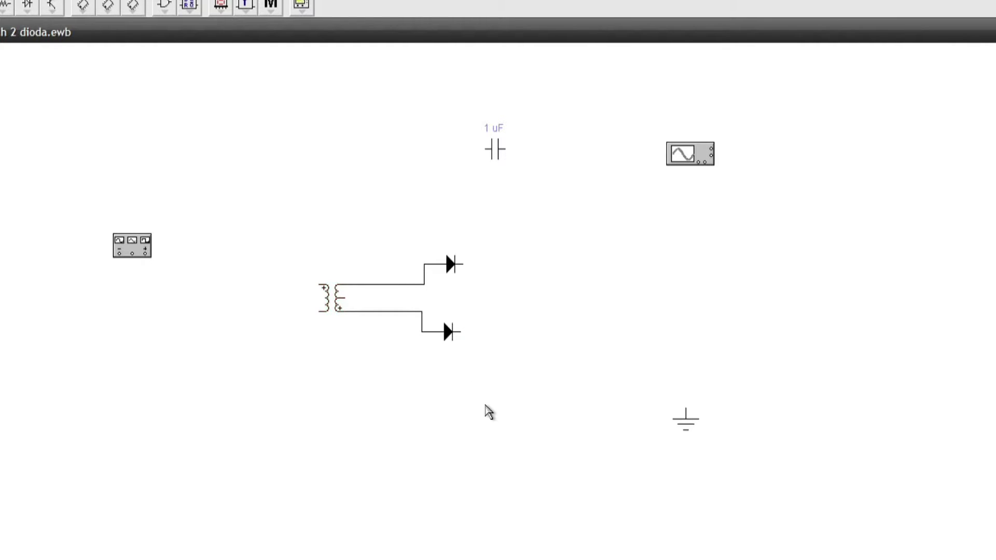
- Shift the ground slightly right, wire the transformer's centre tap to it, and reroute that wire below the diodes
drag(690, 424, 716, 432)
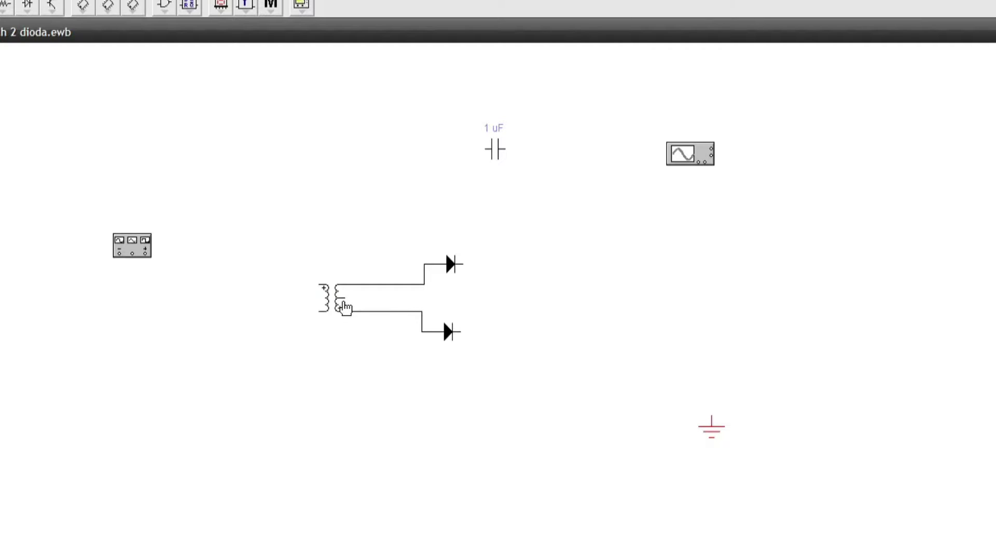
drag(344, 299, 711, 416)
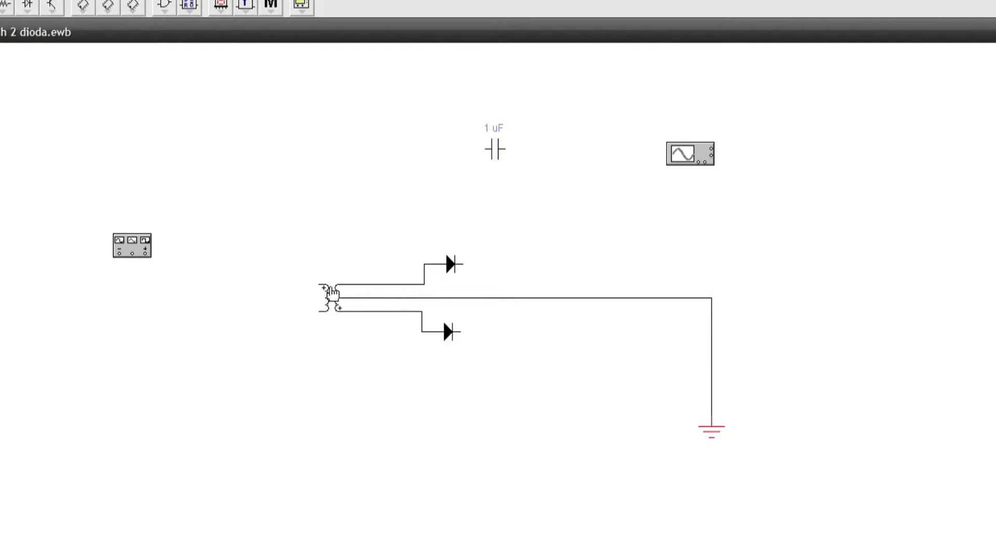
drag(507, 299, 508, 396)
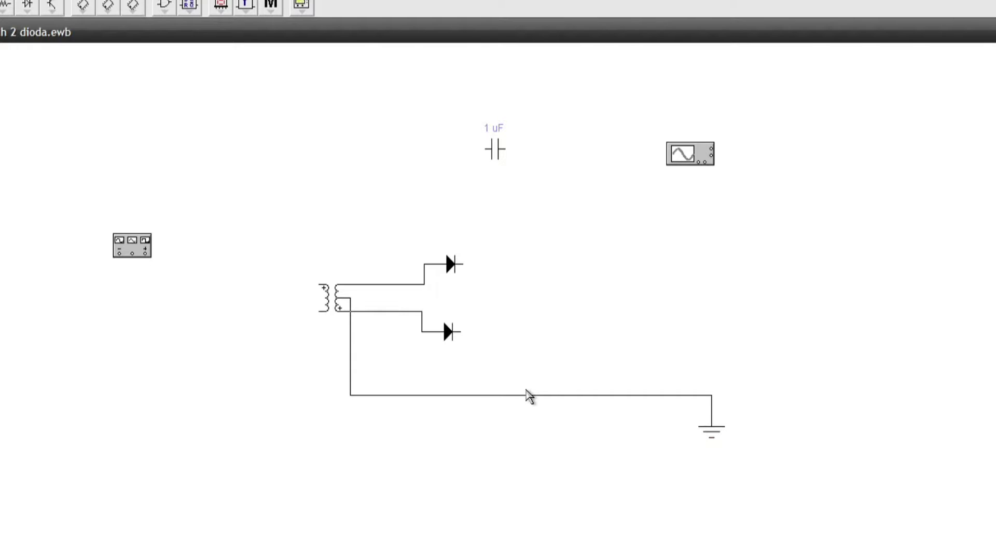
- Move the oscilloscope down above the ground, wire its ground terminal to the circuit ground, and keep that wire clear of the parts
drag(704, 165, 724, 207)
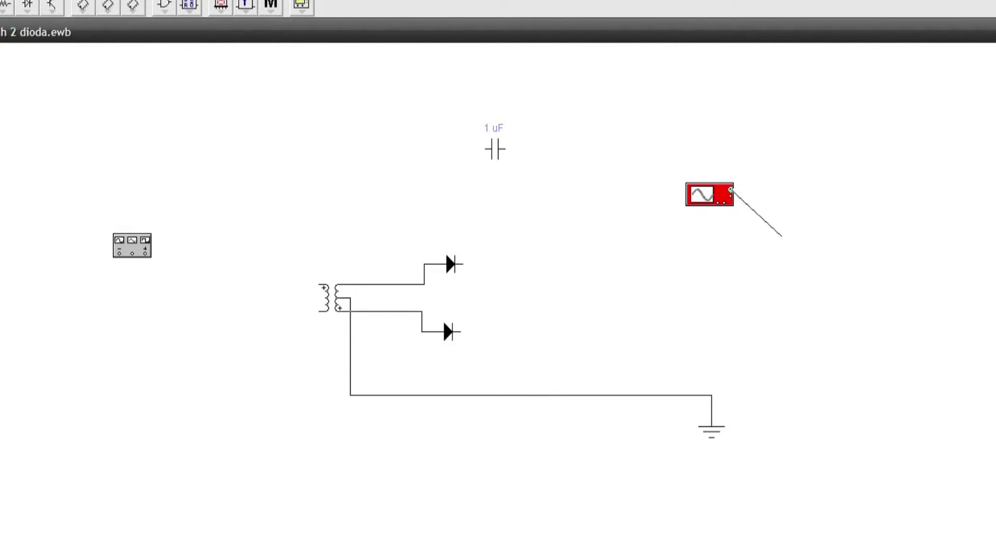
mouse_move(782, 236)
mouse_down()
mouse_move(774, 322)
mouse_move(748, 195)
mouse_move(727, 197)
mouse_move(756, 318)
mouse_move(711, 395)
mouse_up()
drag(641, 300, 633, 396)
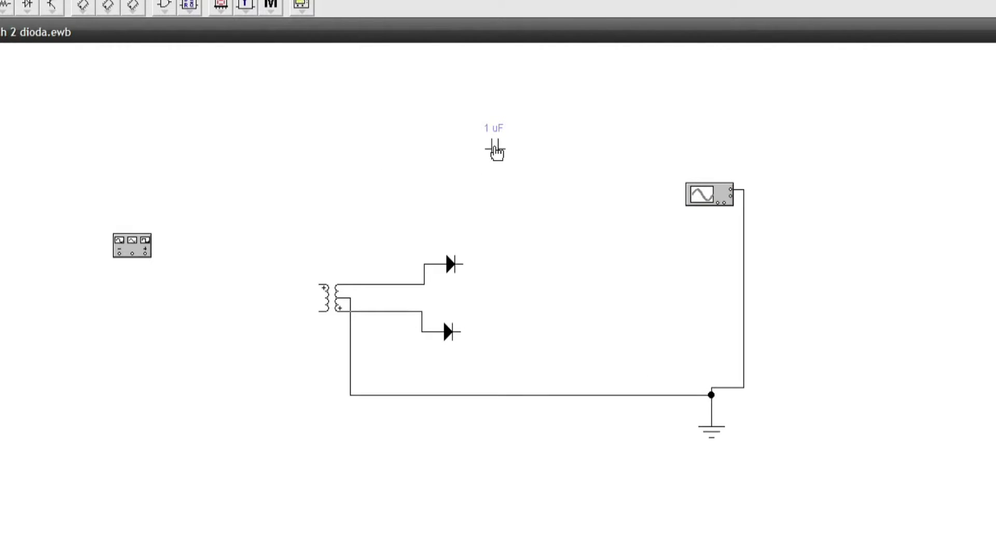
- Move the capacitor to the right of the two diodes and rotate it to stand vertically
drag(498, 151, 551, 301)
right_click(542, 297)
click(594, 376)
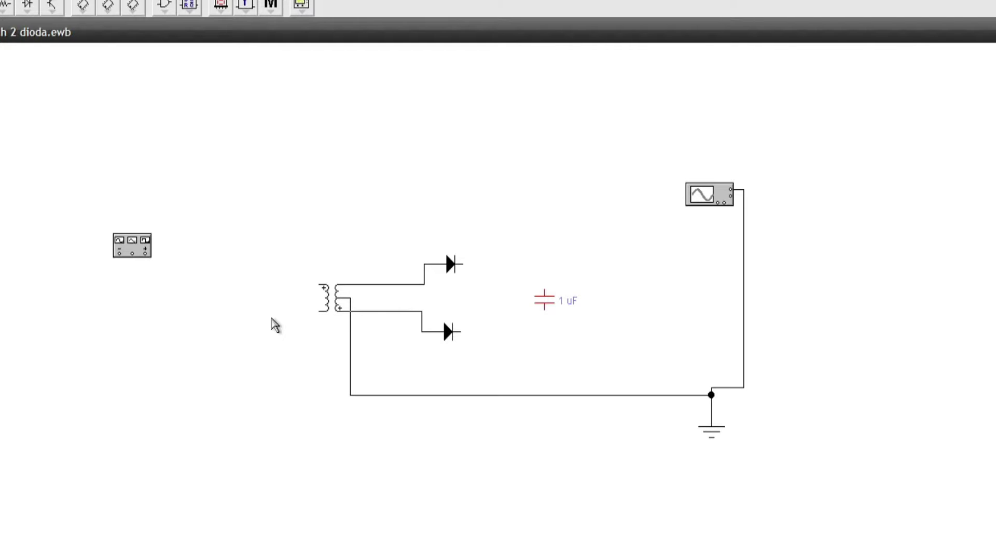
drag(542, 301, 562, 305)
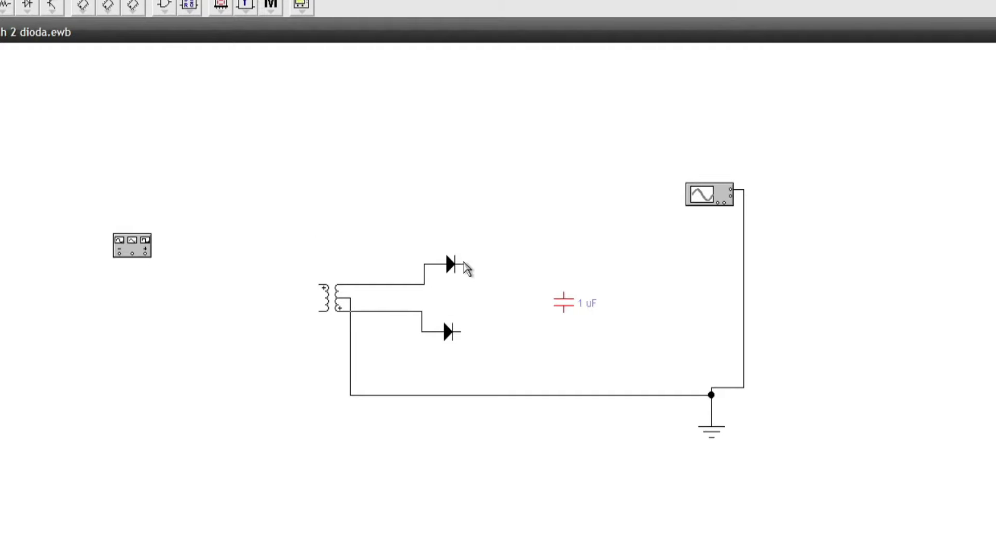
- Join the two diode outputs and wire the oscilloscope's channel A to their common node, leaving that wire black
drag(463, 265, 480, 306)
drag(716, 238, 477, 265)
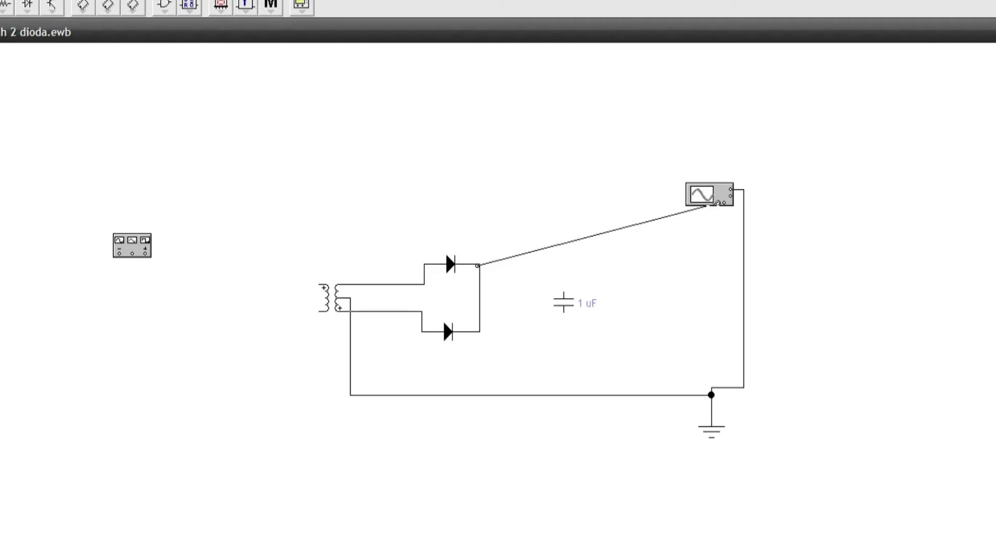
drag(478, 265, 478, 264)
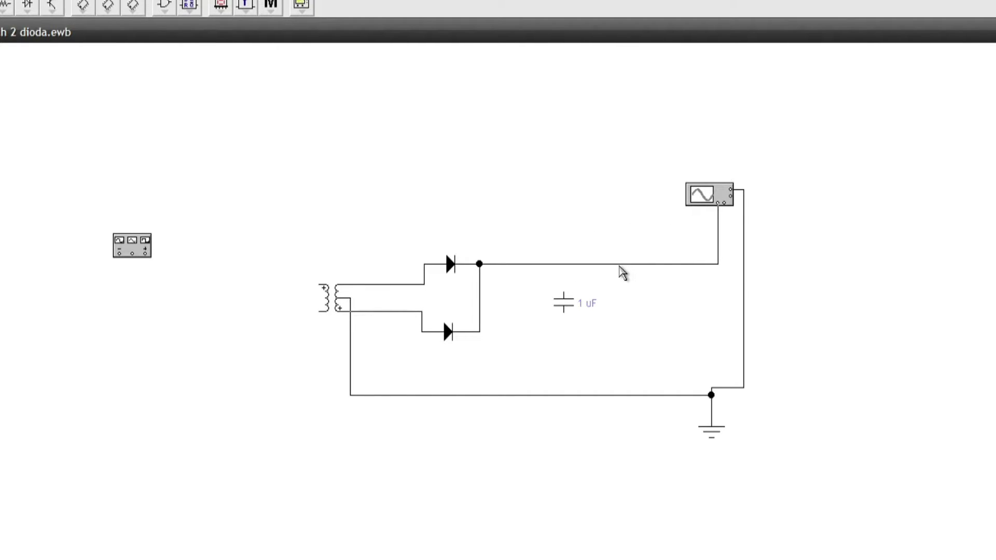
double_click(619, 264)
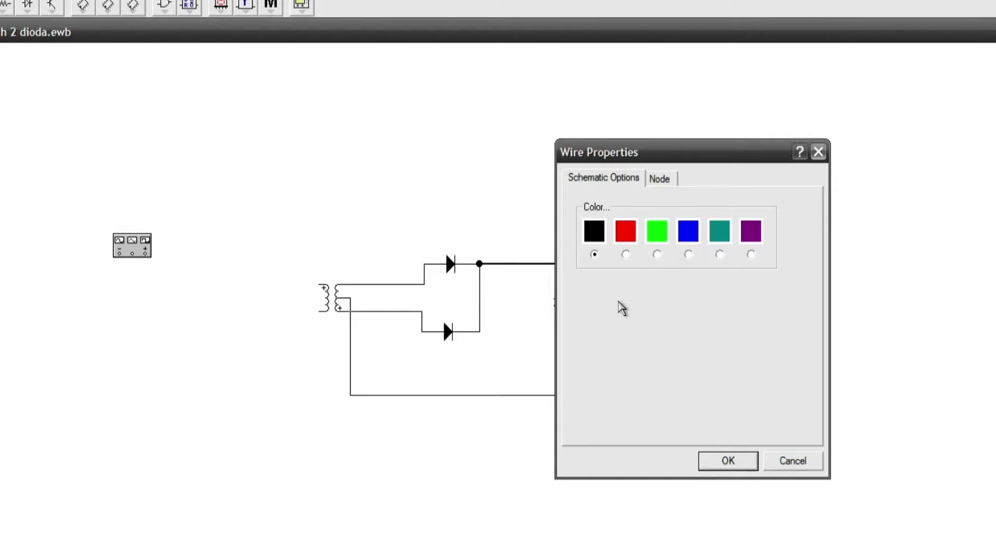
click(728, 460)
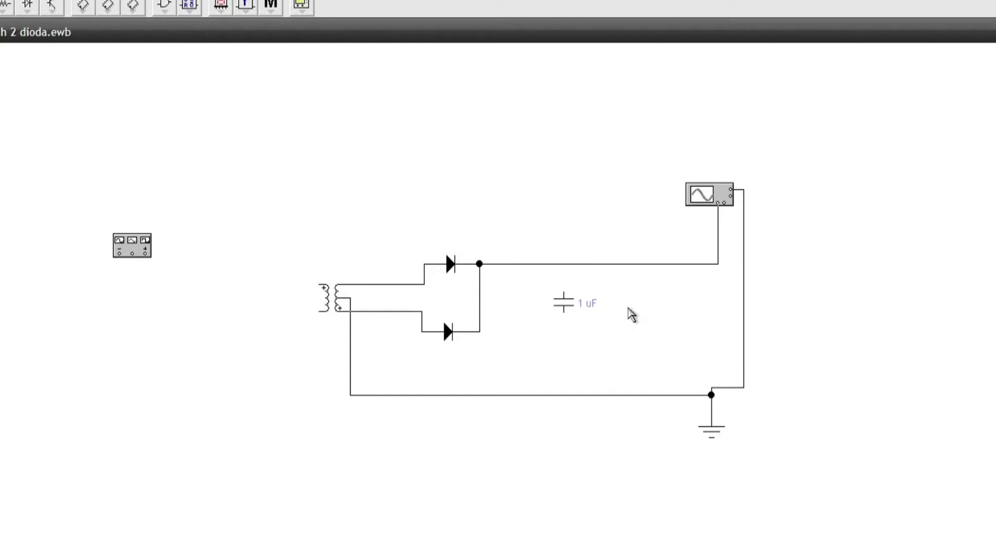
- Shift the capacitor slightly farther right from the diodes
click(582, 306)
key(ctrl+r)
drag(590, 309, 593, 308)
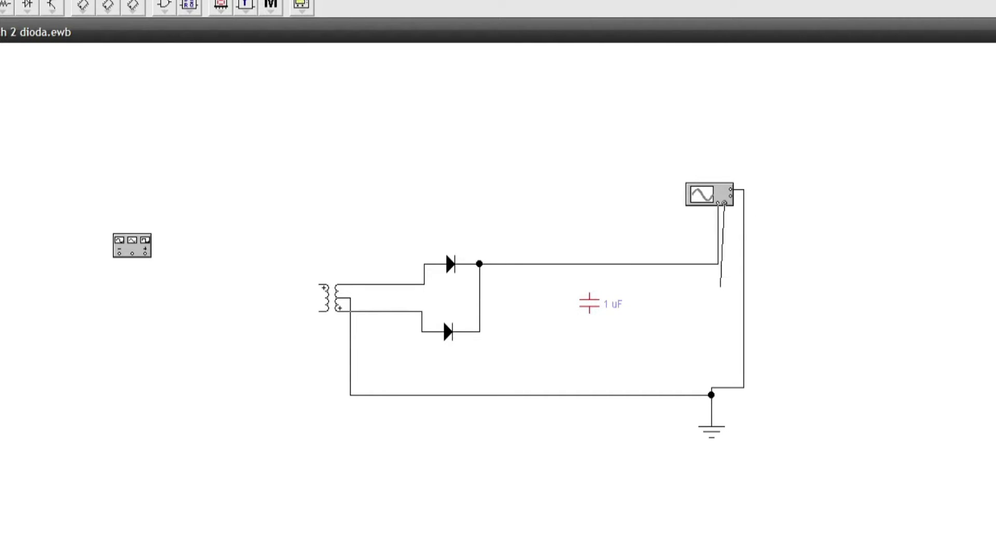
- Wire the oscilloscope's channel B to the transformer's upper secondary wire, reroute it below the channel A wire and colour it red
drag(720, 285, 396, 285)
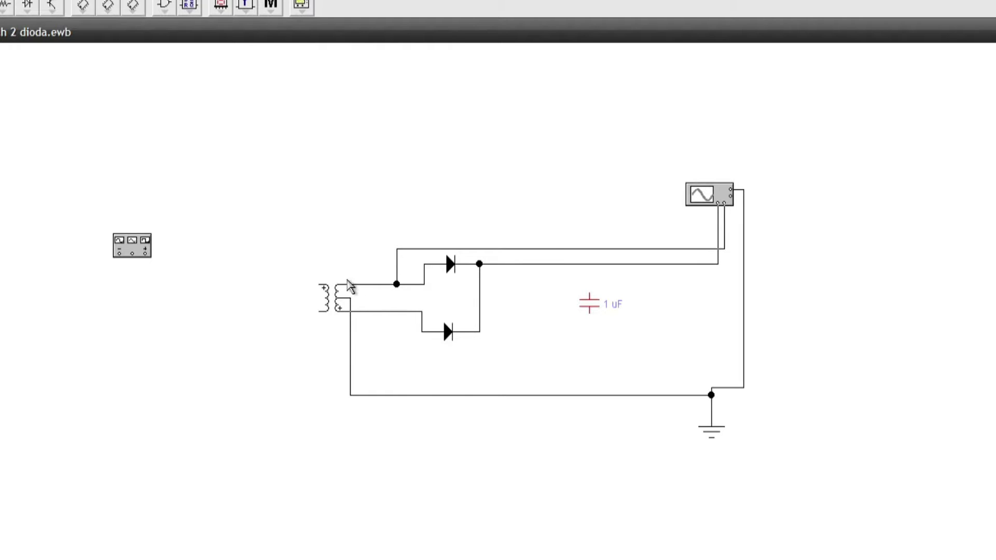
drag(635, 249, 636, 285)
double_click(637, 285)
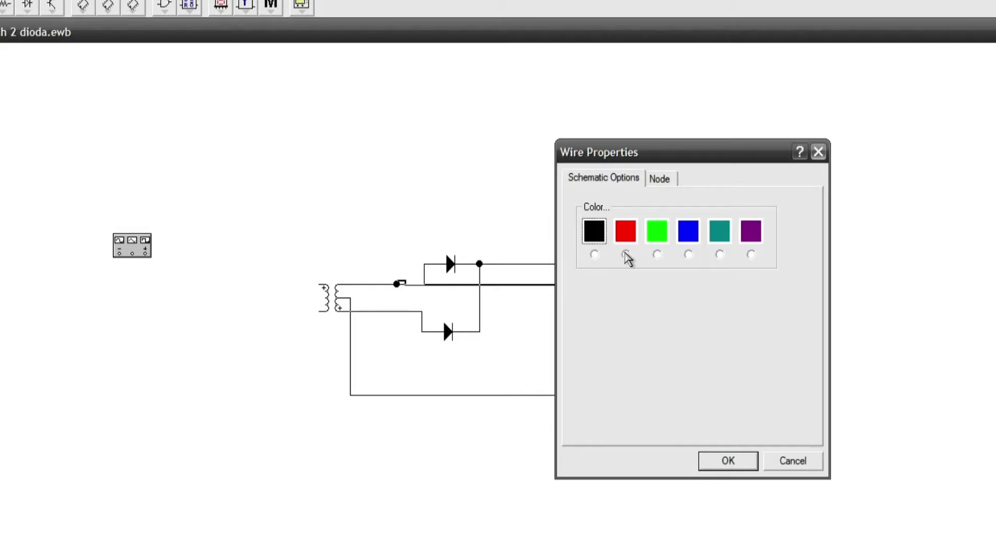
click(626, 255)
click(740, 463)
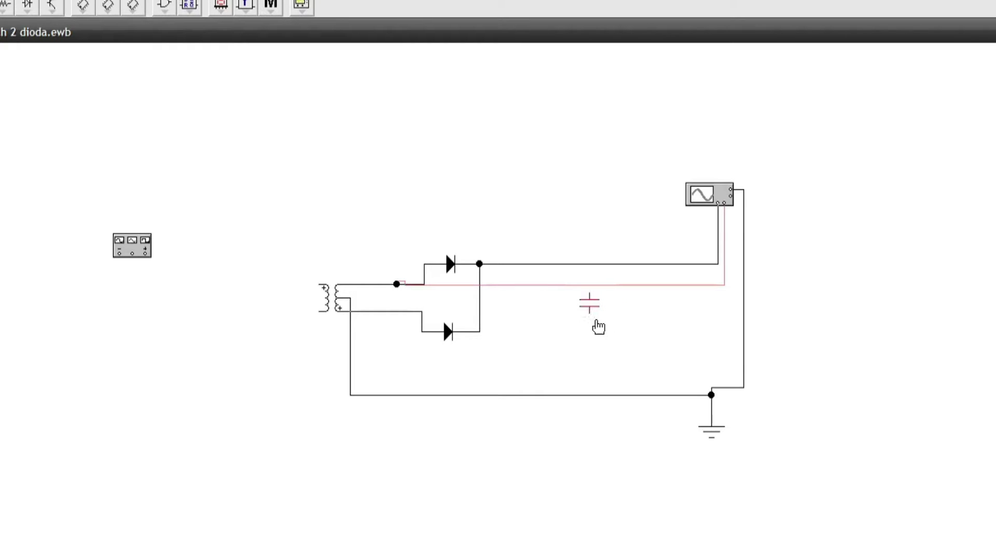
- Move the capacitor below the red wire and connect it between the red wire, using a connector, and the ground line routed below the diodes
drag(598, 326, 617, 336)
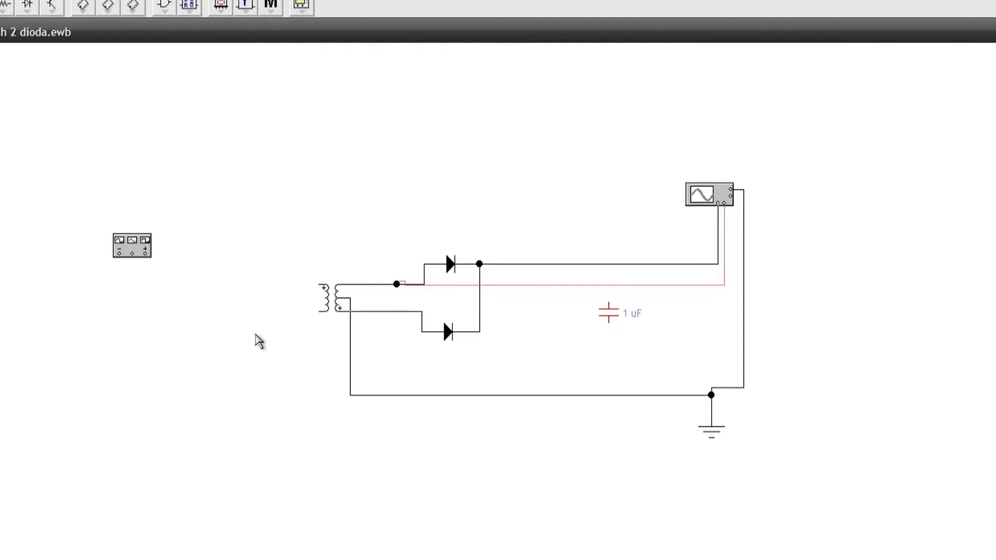
drag(608, 321, 582, 326)
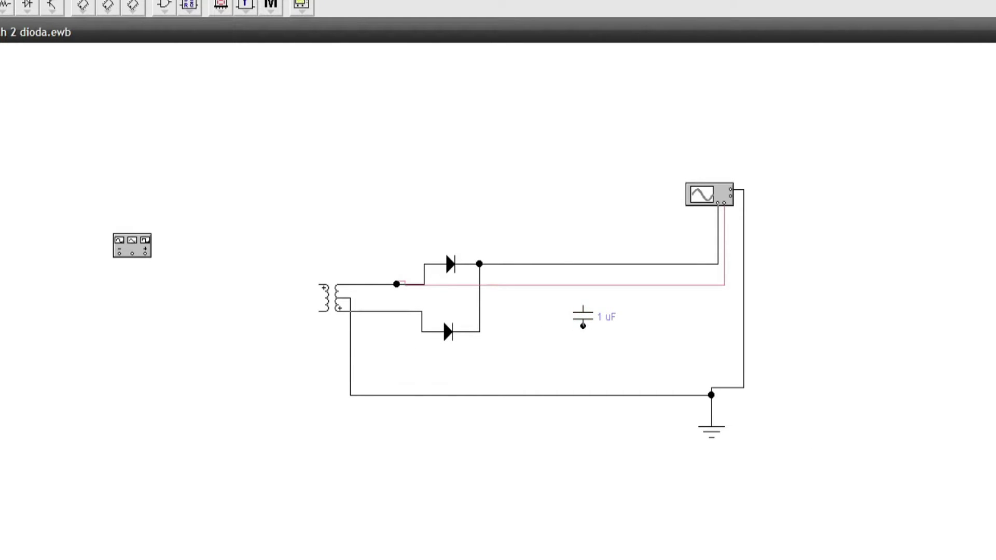
drag(572, 403, 582, 395)
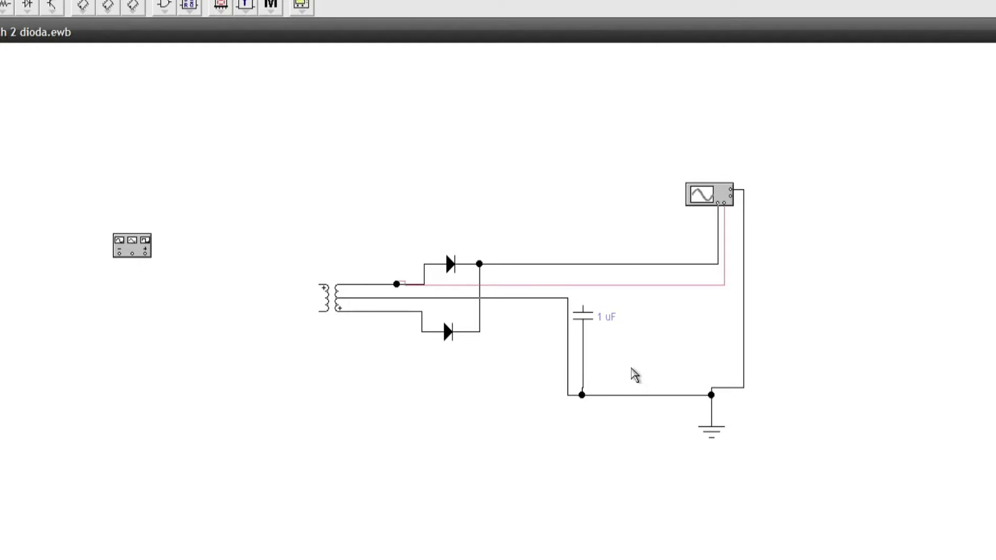
drag(529, 299, 531, 398)
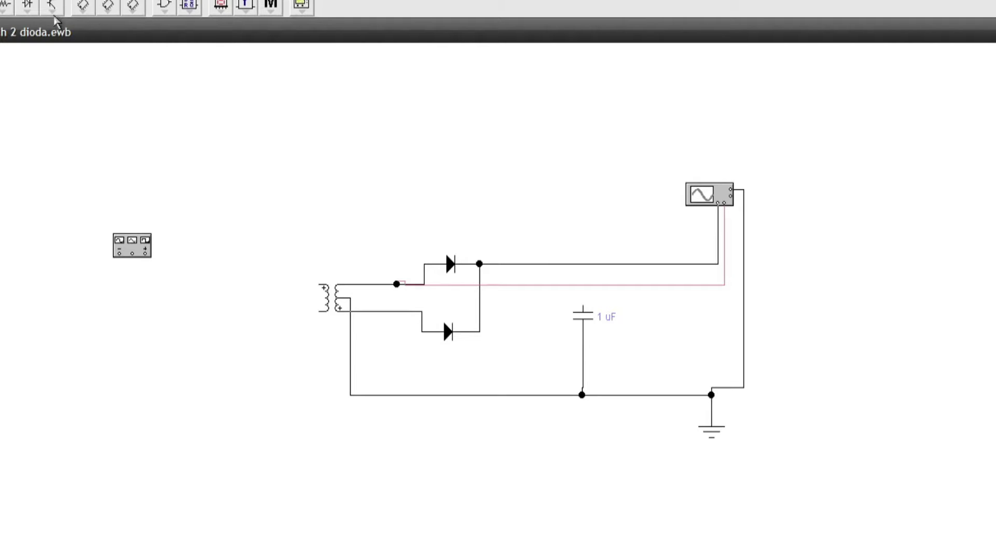
click(7, 5)
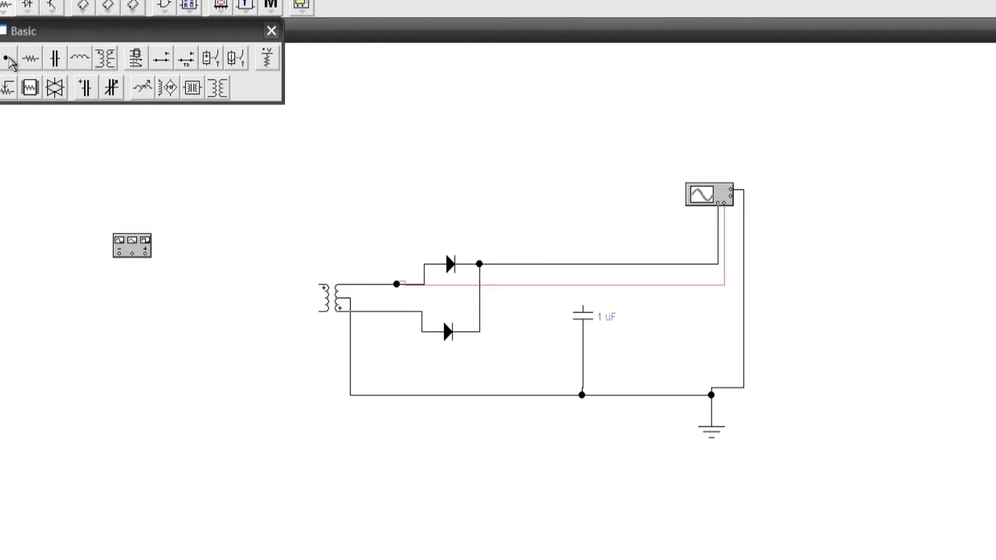
drag(11, 63, 585, 303)
- Move the function generator beside the transformer and wire its positive and negative terminals to the upper and lower primary terminals
drag(138, 253, 240, 276)
click(272, 31)
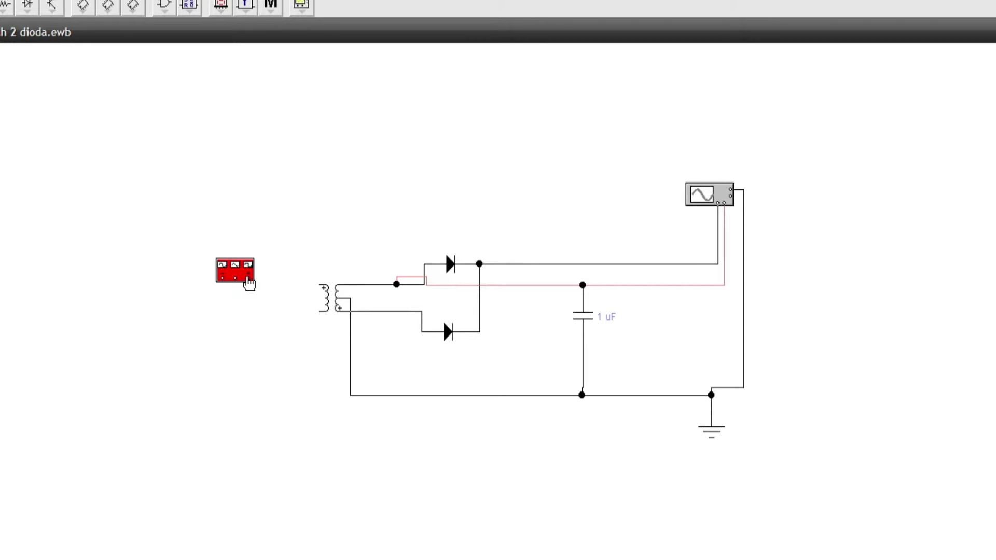
drag(302, 313, 319, 285)
drag(222, 278, 324, 311)
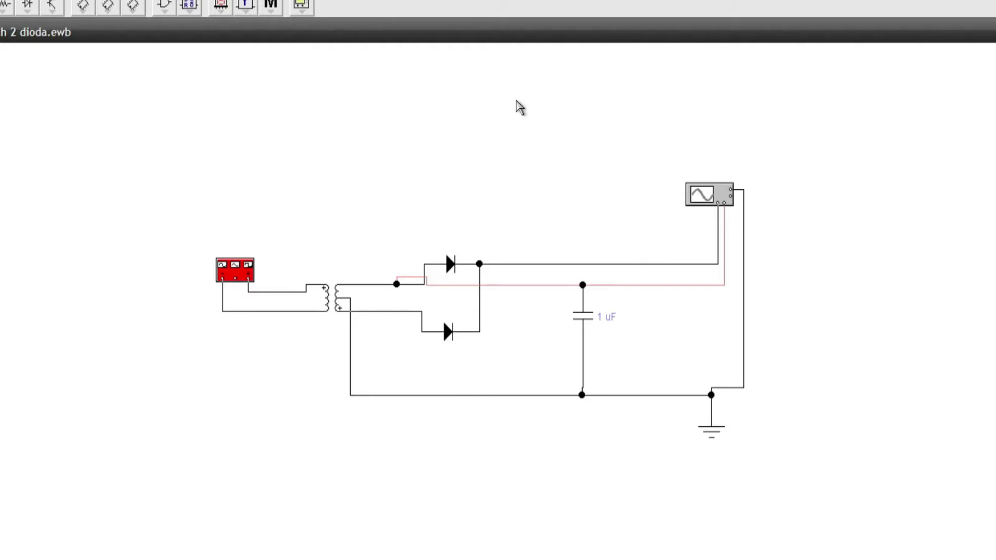
- Find the voltmeter among the indicator parts and place it above the upper diode
click(272, 6)
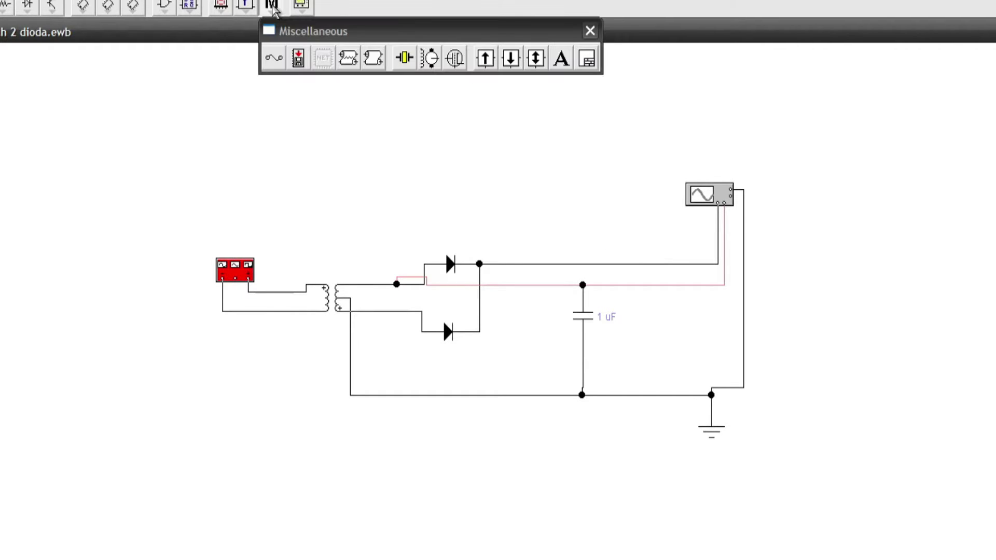
click(590, 31)
click(229, 7)
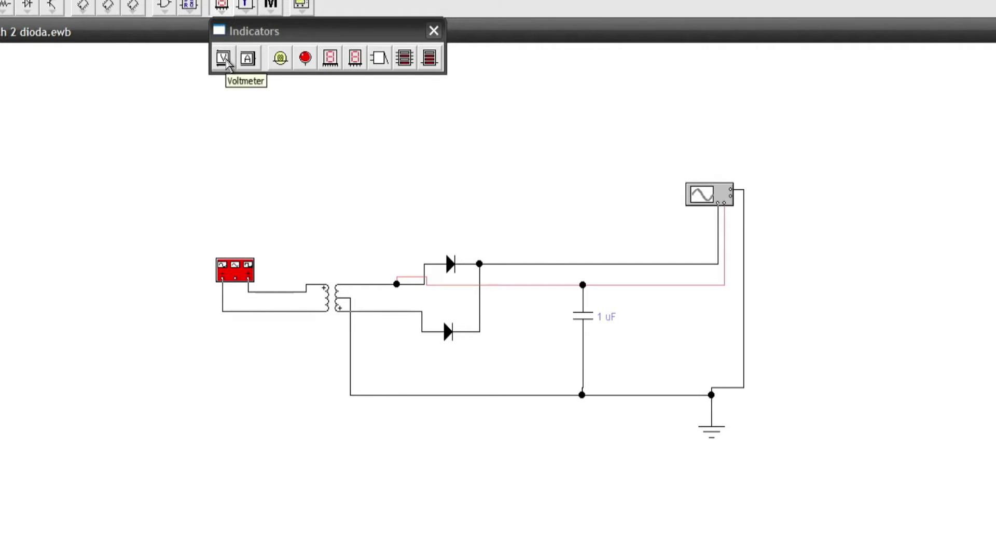
drag(226, 63, 451, 154)
click(519, 196)
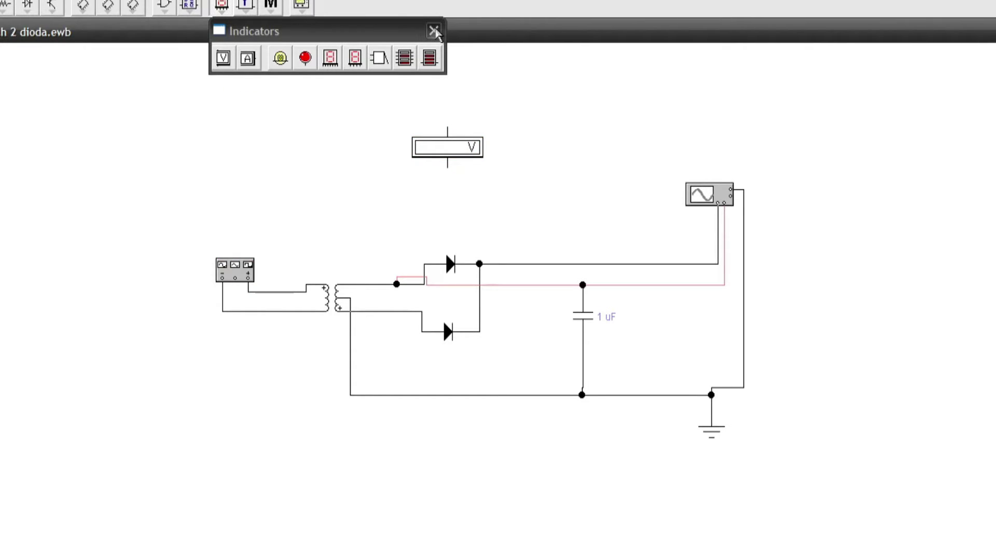
click(434, 31)
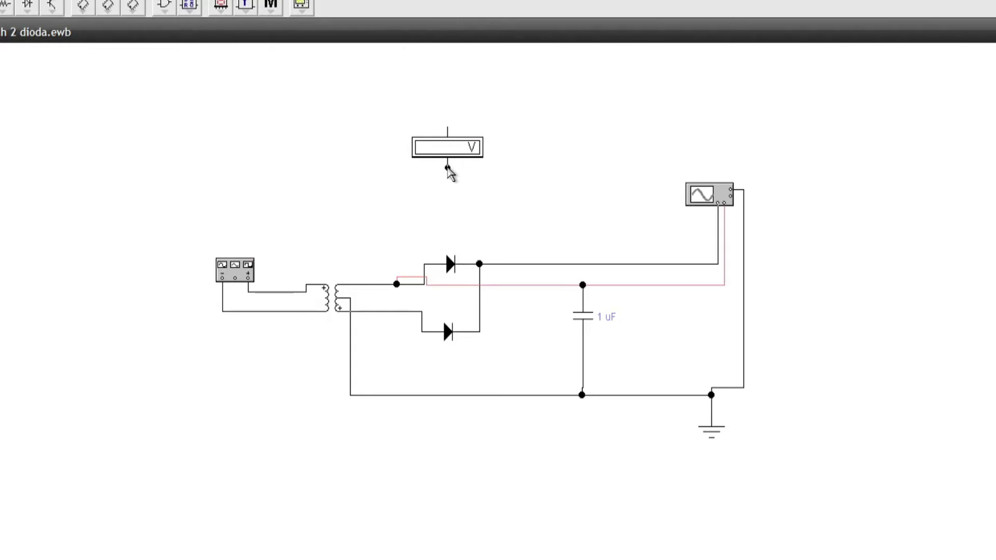
- Wire the voltmeter's lower terminal to the transformer's upper secondary wire and its upper terminal to the diodes' output wire
click(448, 167)
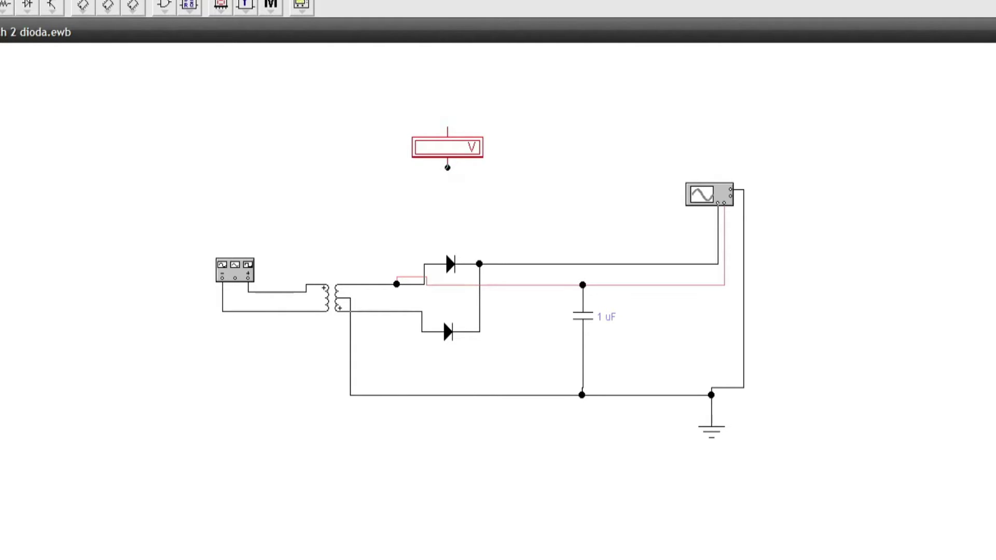
drag(447, 167, 370, 284)
click(505, 190)
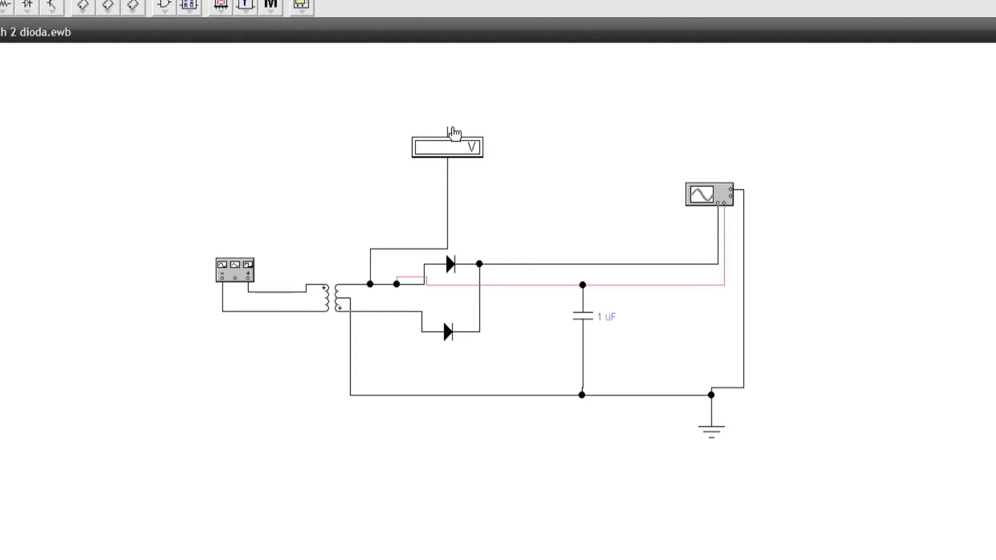
mouse_move(515, 136)
mouse_down()
mouse_move(527, 229)
mouse_move(515, 228)
mouse_move(506, 265)
mouse_up()
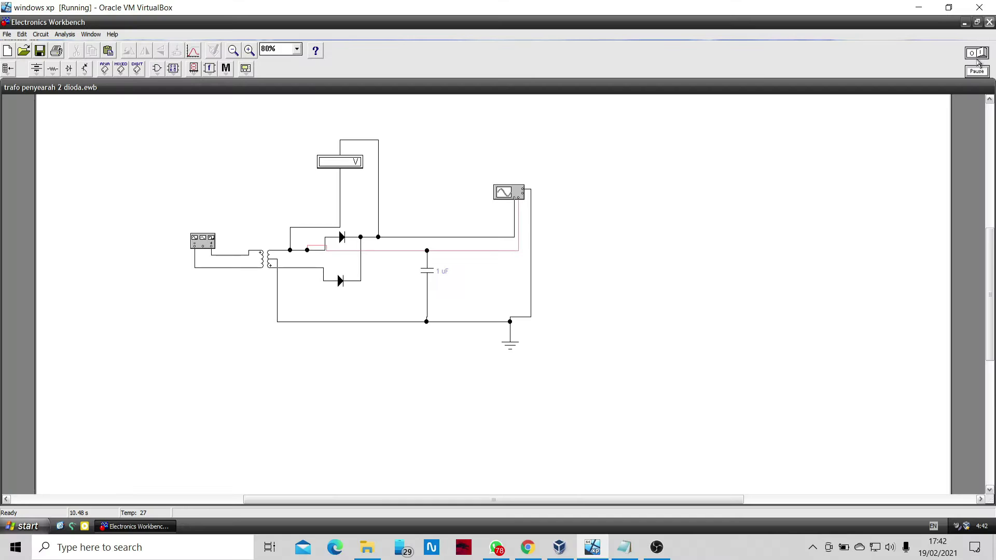
- Start the simulation and examine the input and rectified waveforms on the oscilloscope with its display placed below the diodes
click(980, 59)
double_click(516, 197)
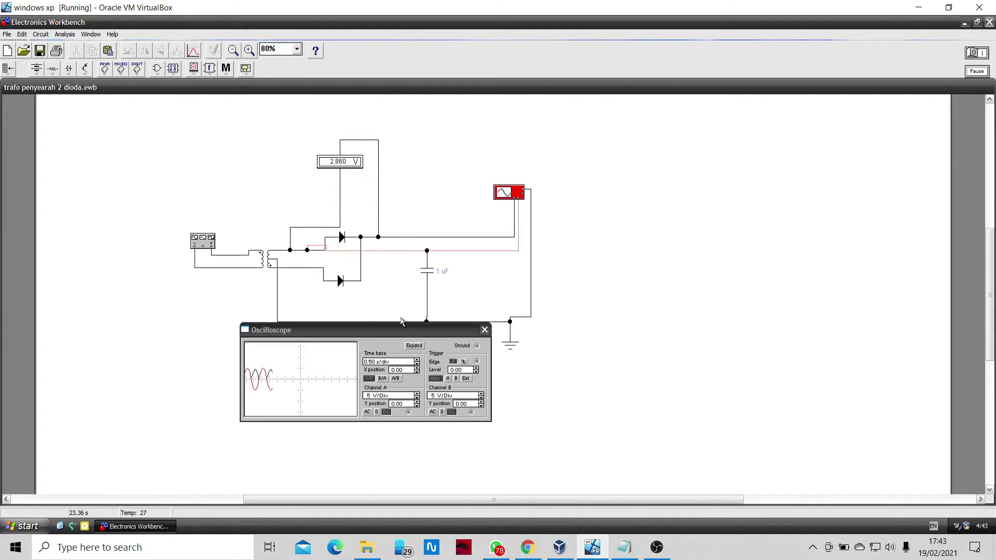
drag(361, 333, 431, 293)
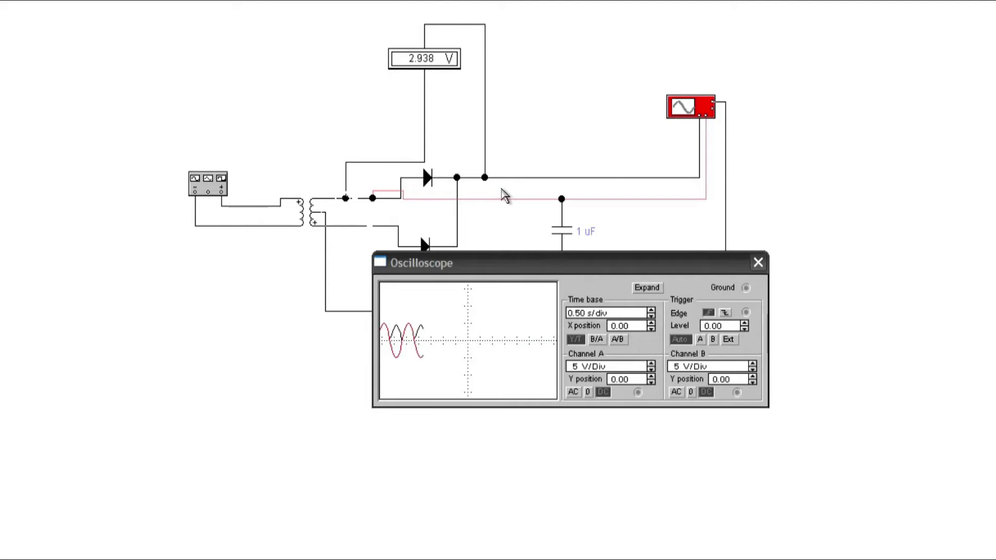
drag(547, 267, 547, 312)
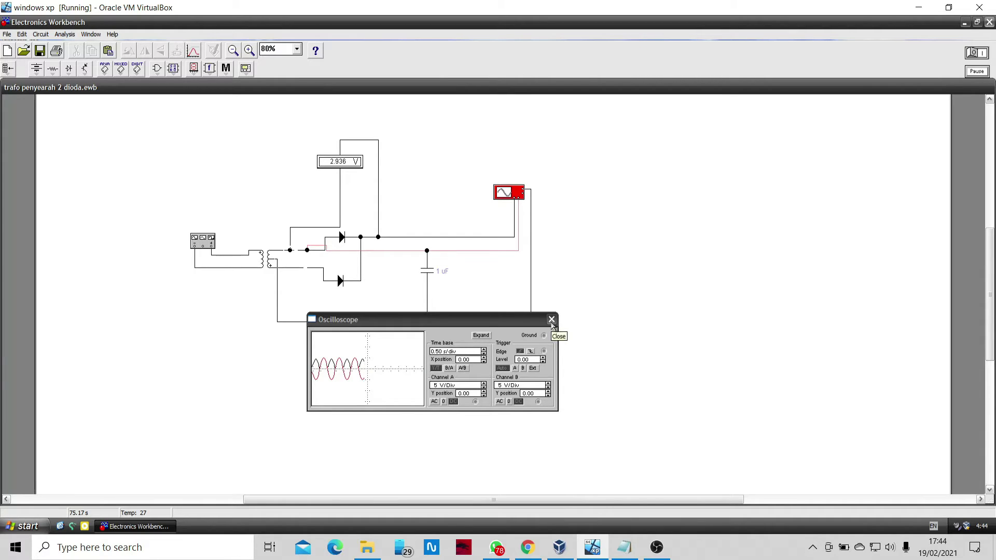
click(552, 319)
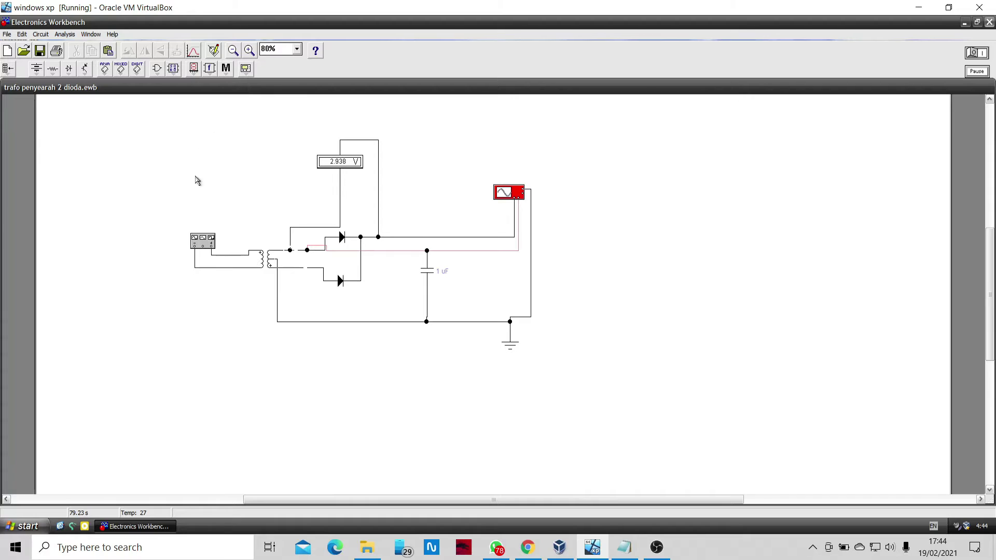
- Switch to the browser and look over the article's diagram and text on the two-diode full-wave rectifier
click(626, 549)
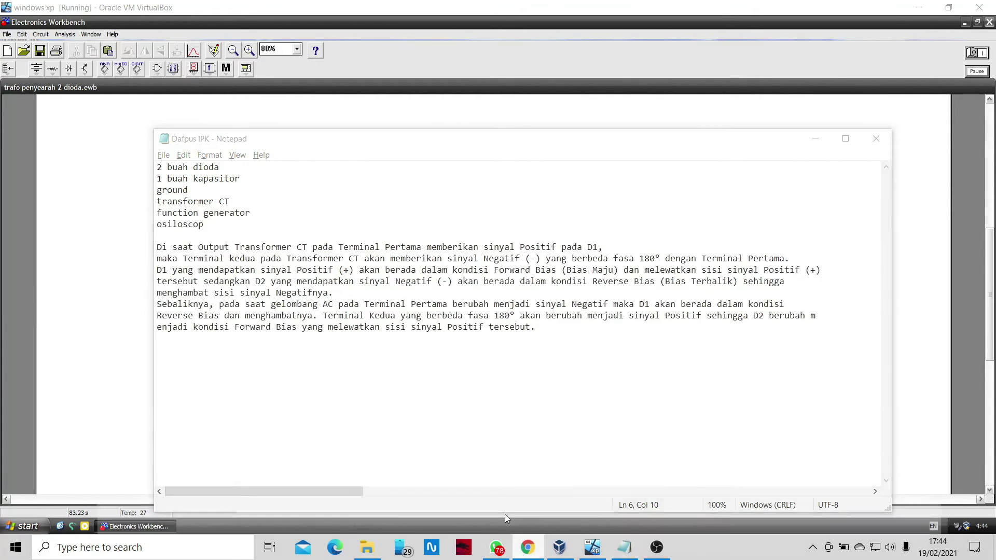
click(521, 554)
scroll(202, 99, up, 4)
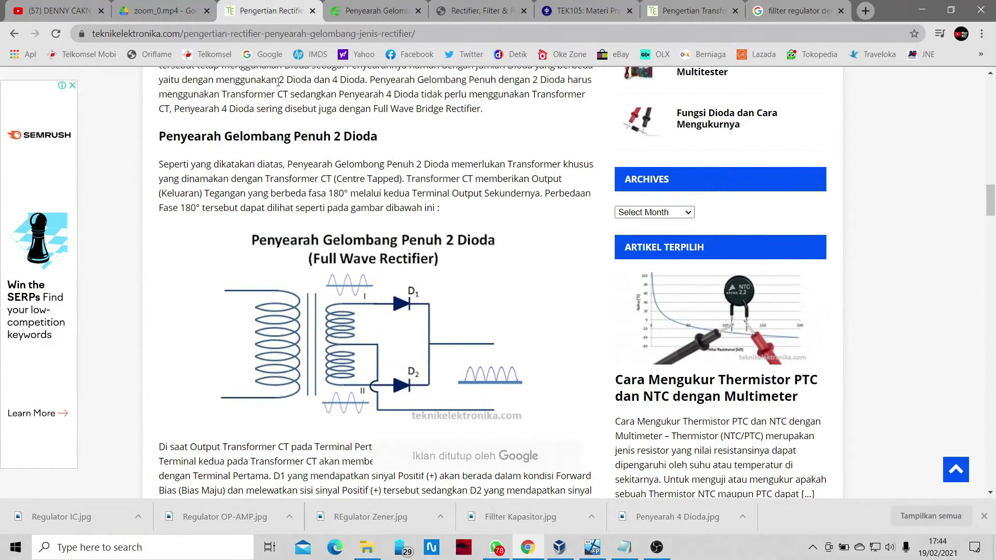
scroll(279, 81, down, 4)
- Switch to the Dafpus IPK notes and read how D1 and D2 conduct, keeping the text below the circuit, and close them
click(620, 551)
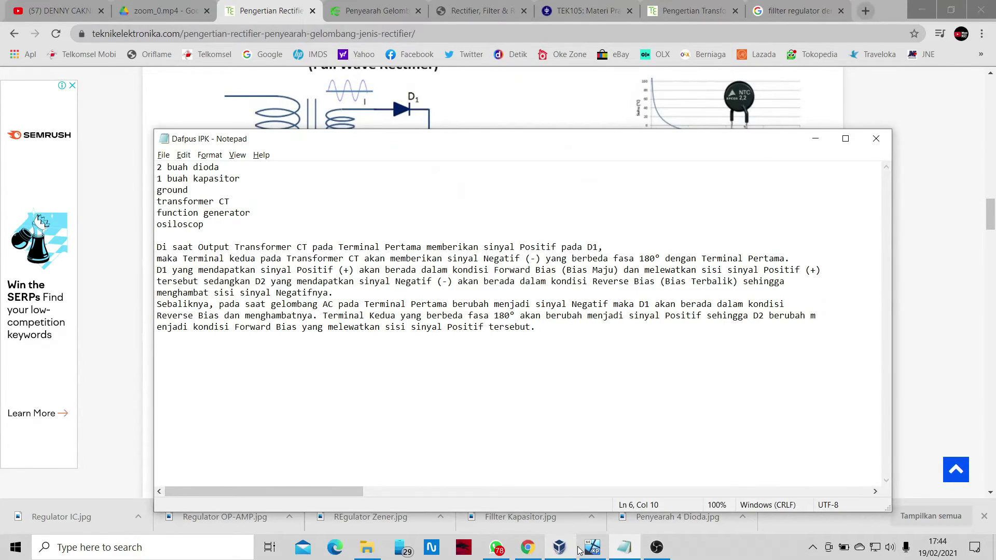
click(591, 548)
click(624, 548)
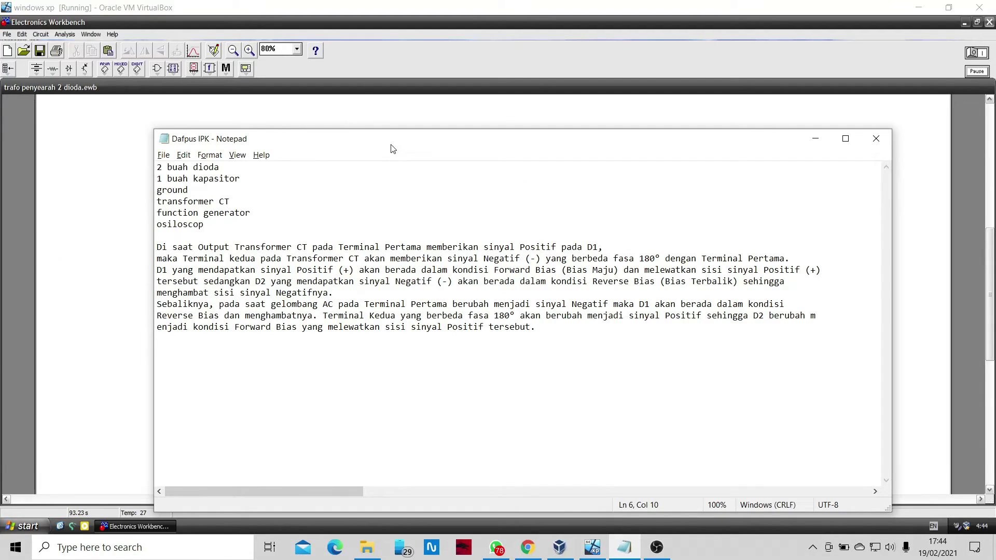
drag(393, 149, 389, 331)
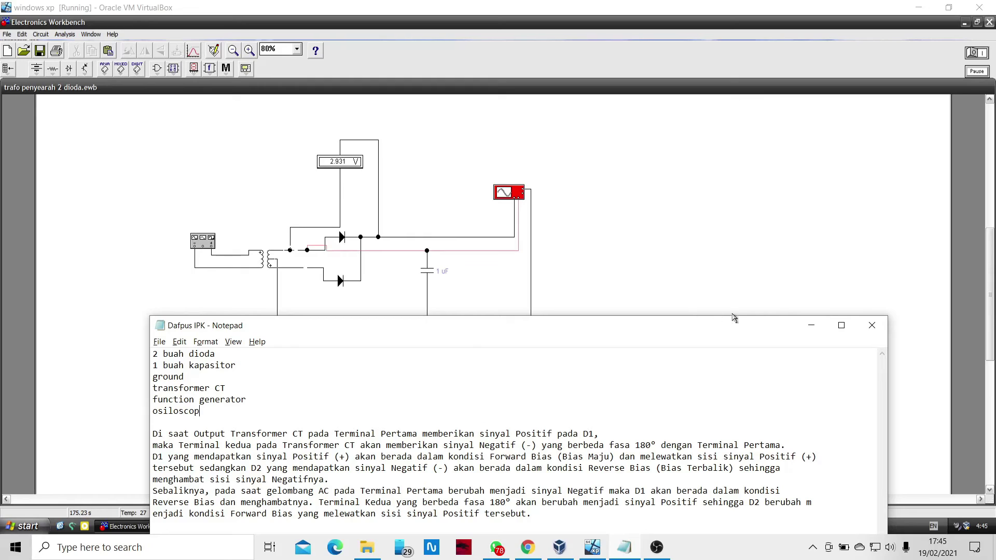
click(862, 326)
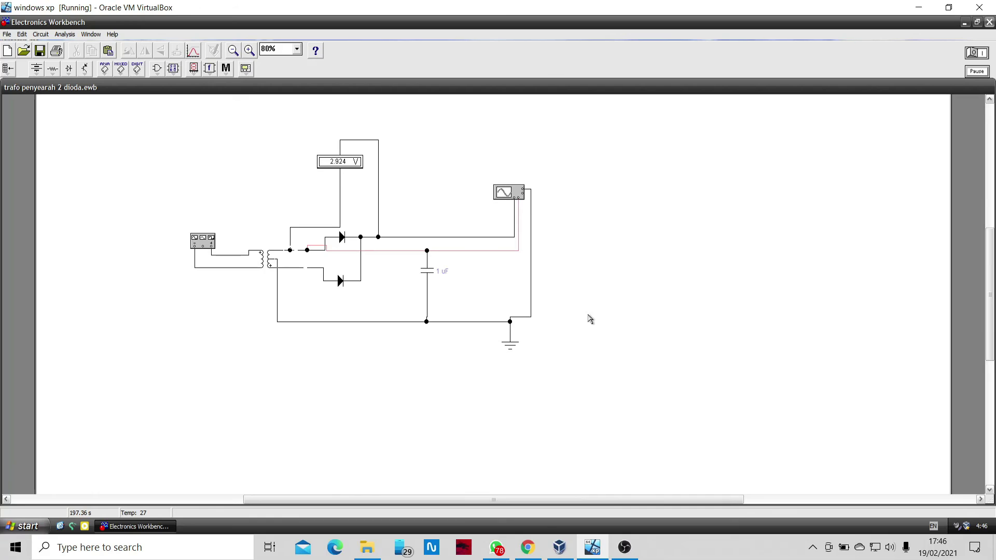
- Reopen the oscilloscope display, compare the transformer and diode output waveforms once more, and close it
double_click(509, 196)
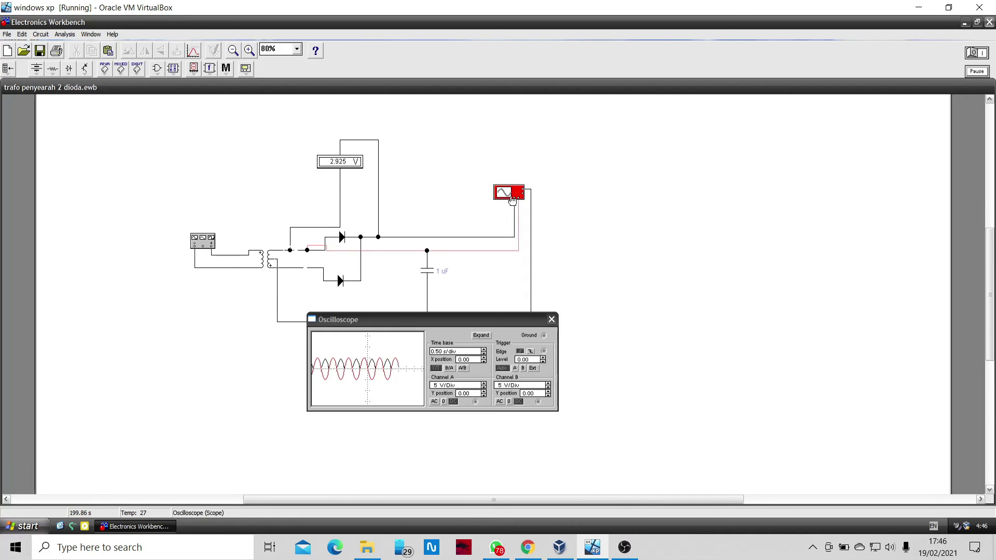
click(552, 320)
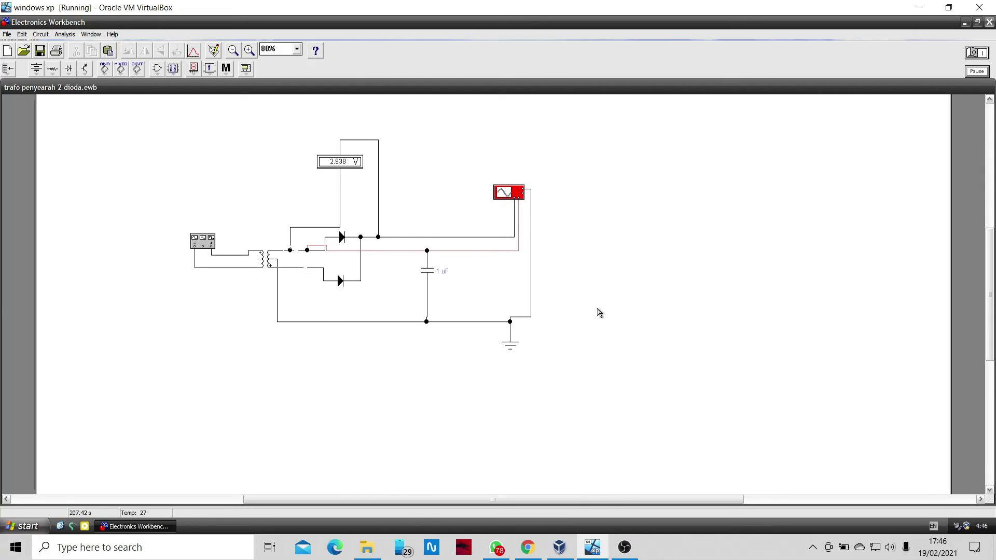
click(624, 550)
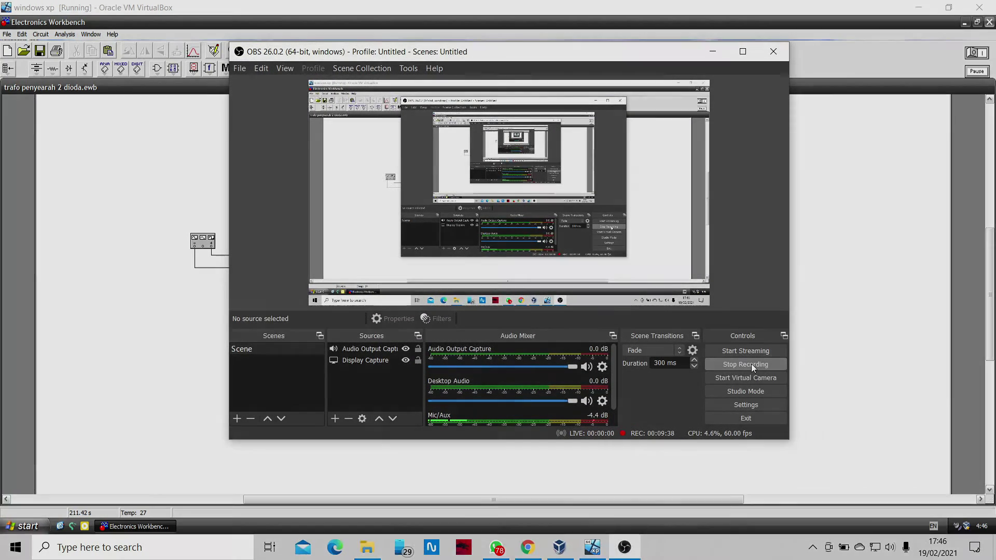